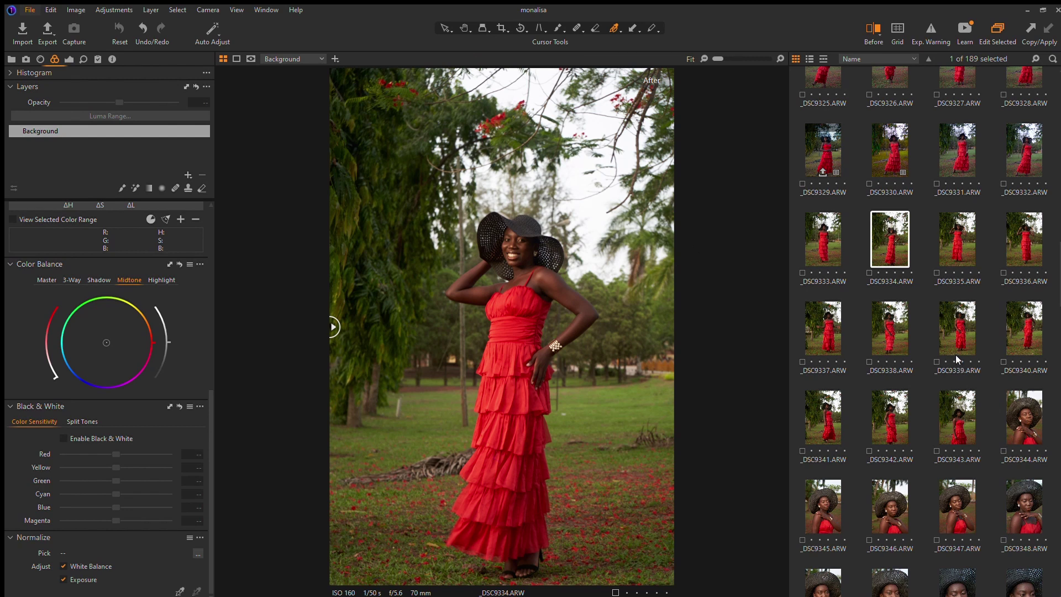
# Step: Look through the standing and close-up portraits of the woman in the red dress, including _DSC9344.ARW
pyautogui.click(968, 333)
pyautogui.click(948, 397)
pyautogui.click(1028, 423)
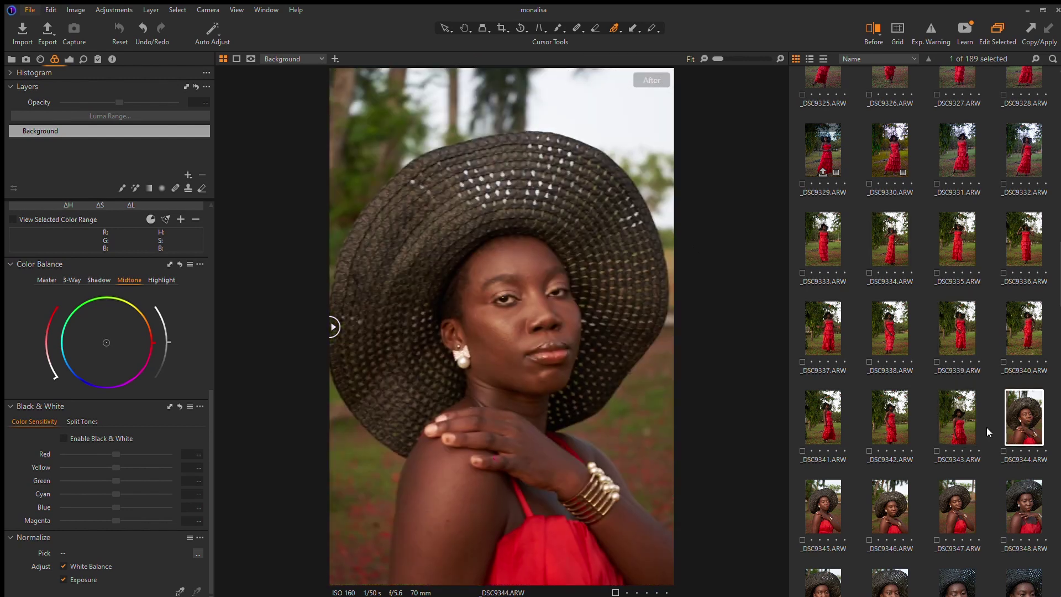
pyautogui.click(987, 430)
pyautogui.scroll(8, 897, 200)
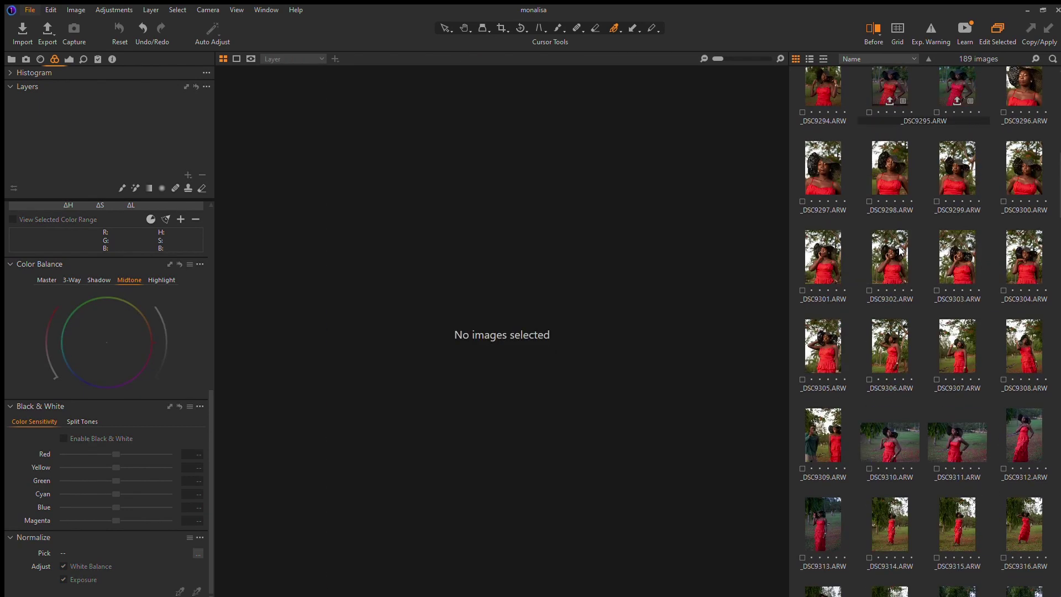
pyautogui.scroll(7, 899, 248)
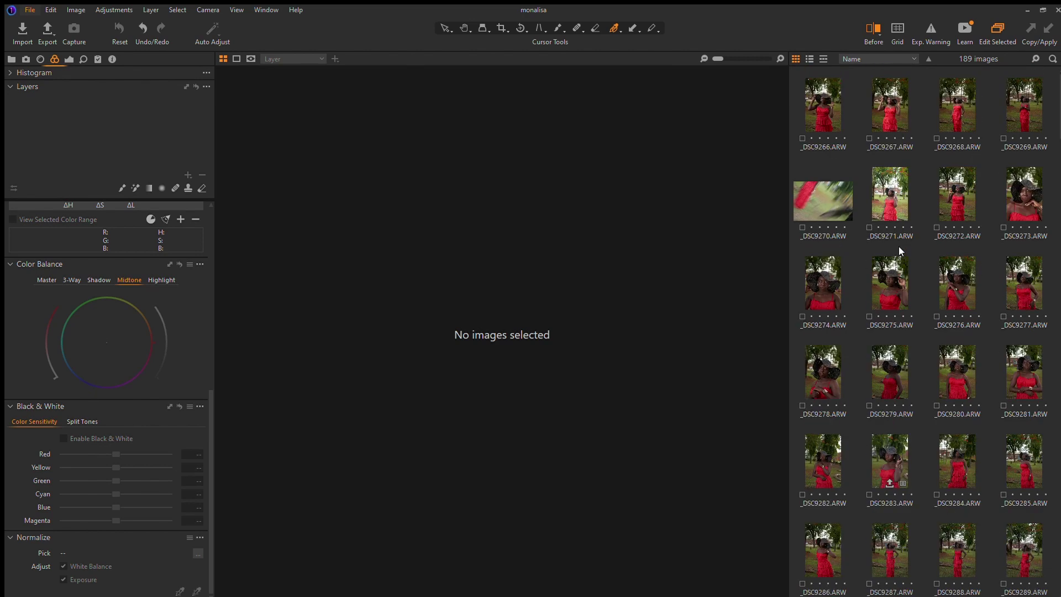
# Step: Compare the earlier park shots and choose _DSC9286.ARW for editing, with the before/after comparison turned off
pyautogui.click(966, 280)
pyautogui.click(1026, 290)
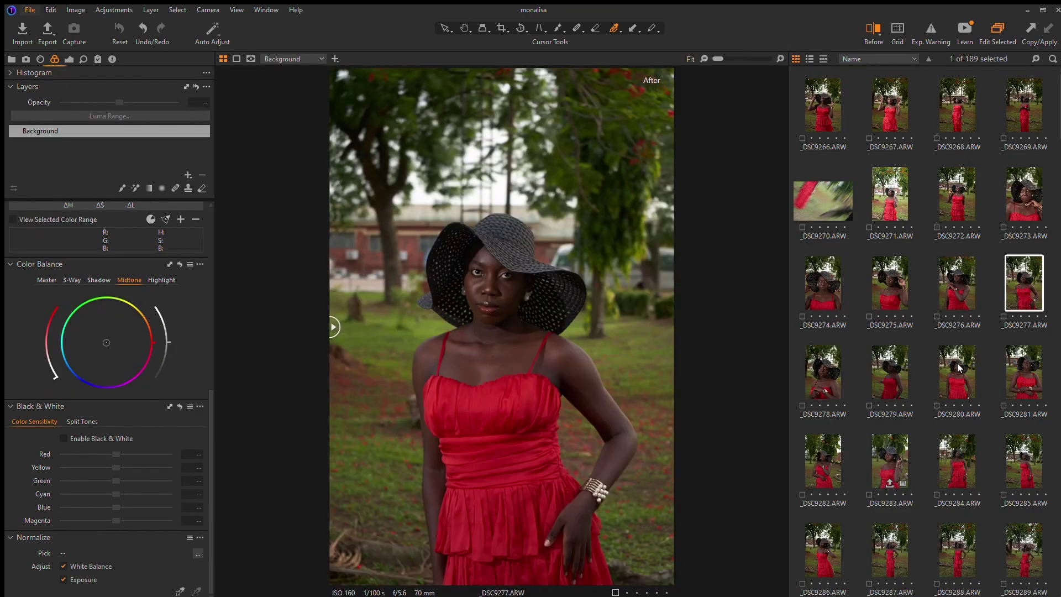
pyautogui.click(1015, 371)
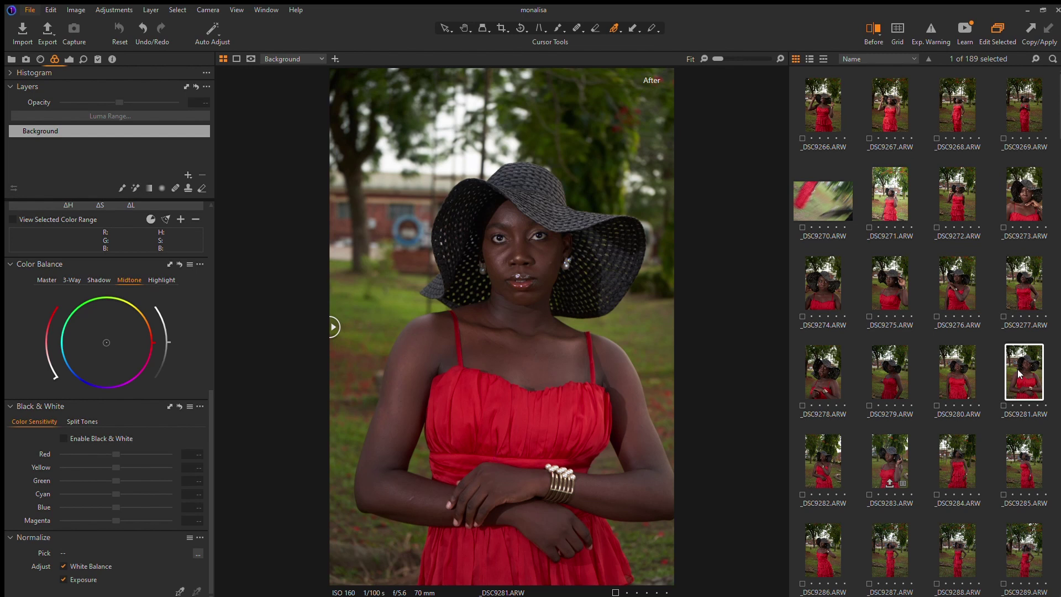
pyautogui.click(829, 480)
pyautogui.click(893, 467)
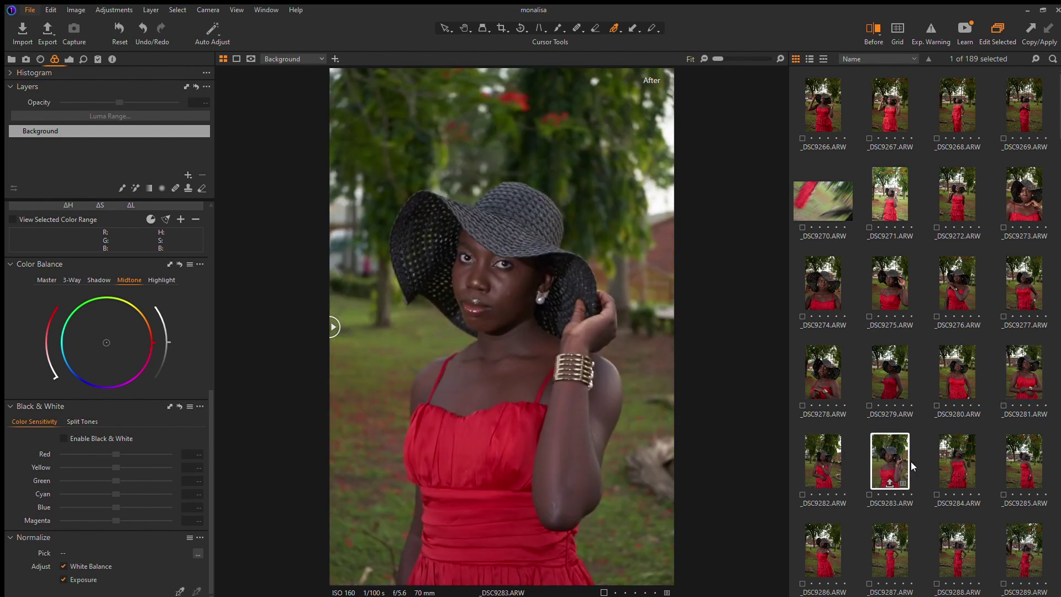
pyautogui.click(950, 464)
pyautogui.click(1019, 464)
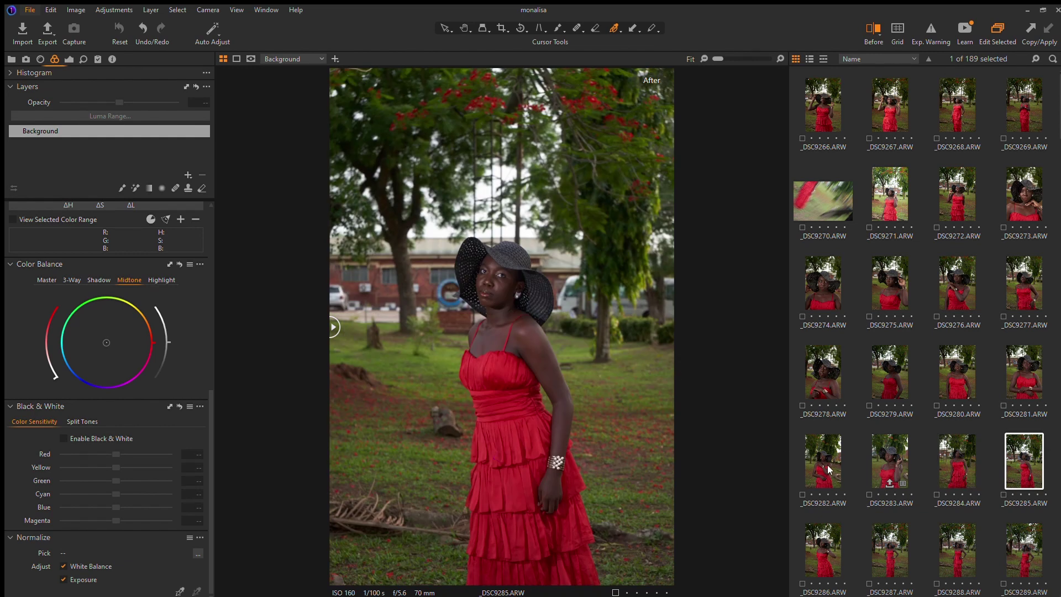
pyautogui.click(827, 537)
pyautogui.click(881, 554)
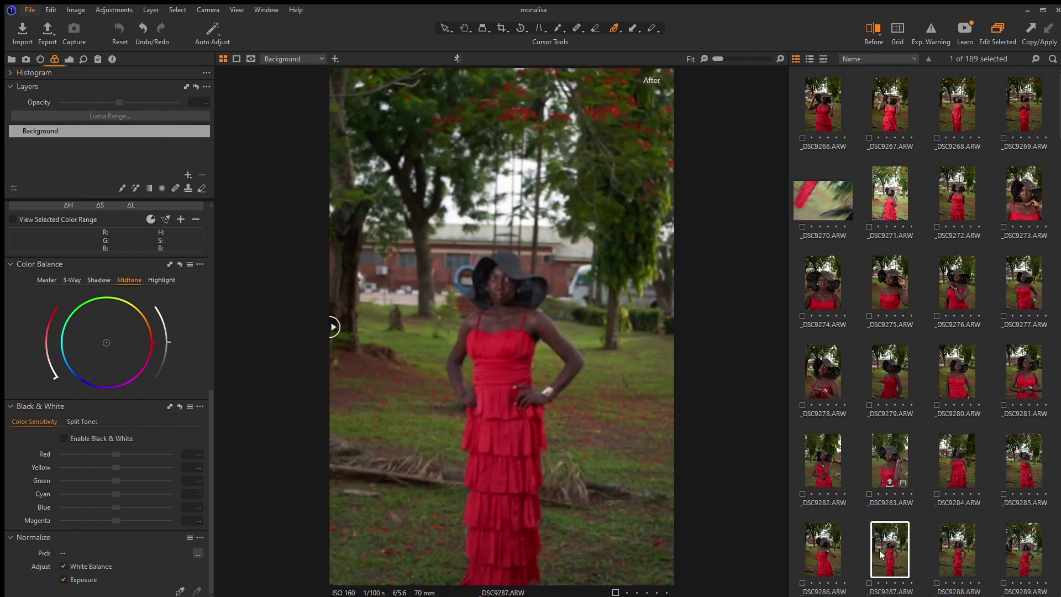
pyautogui.click(956, 549)
pyautogui.click(820, 551)
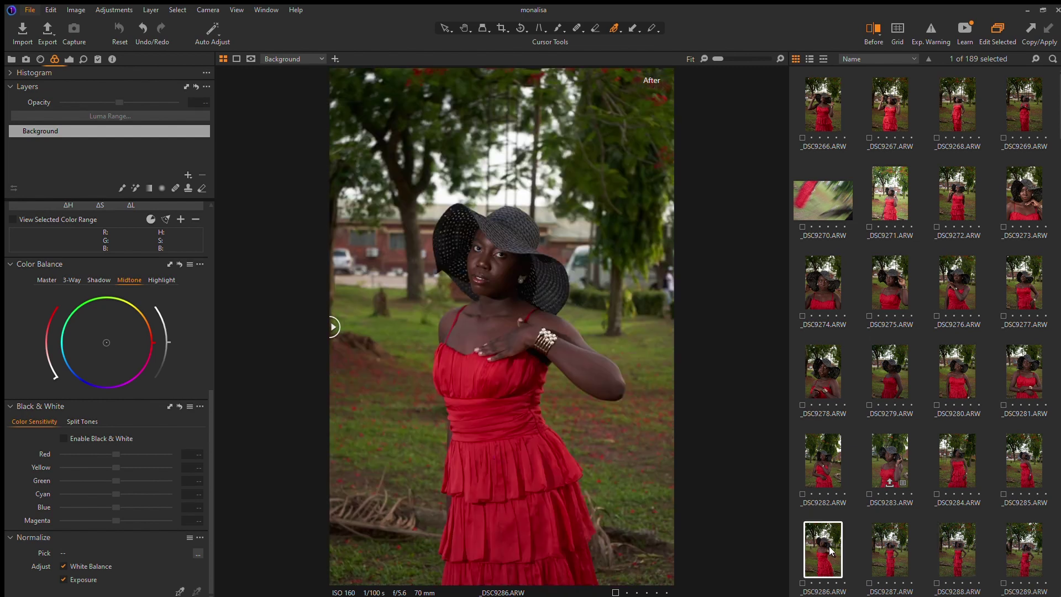
pyautogui.press('y')
pyautogui.scroll(2, 487, 242)
pyautogui.scroll(-2, 487, 242)
# Step: Crop the portrait to about 16.54 × 20.68 in, trimming the trees above the hat and the lower part of the dress
pyautogui.click(500, 27)
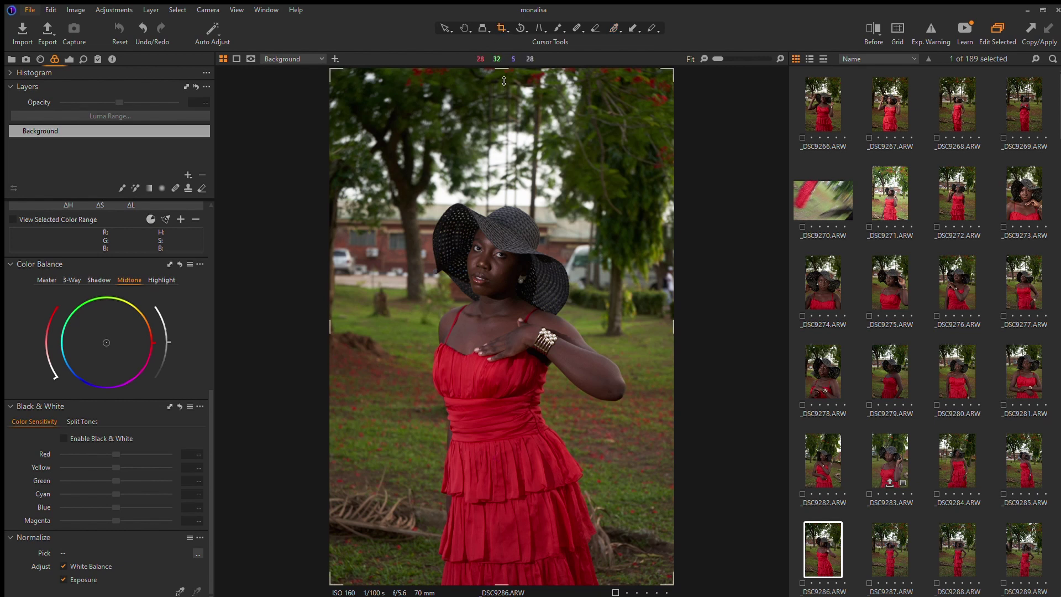
pyautogui.moveTo(504, 76); pyautogui.dragTo(503, 154)
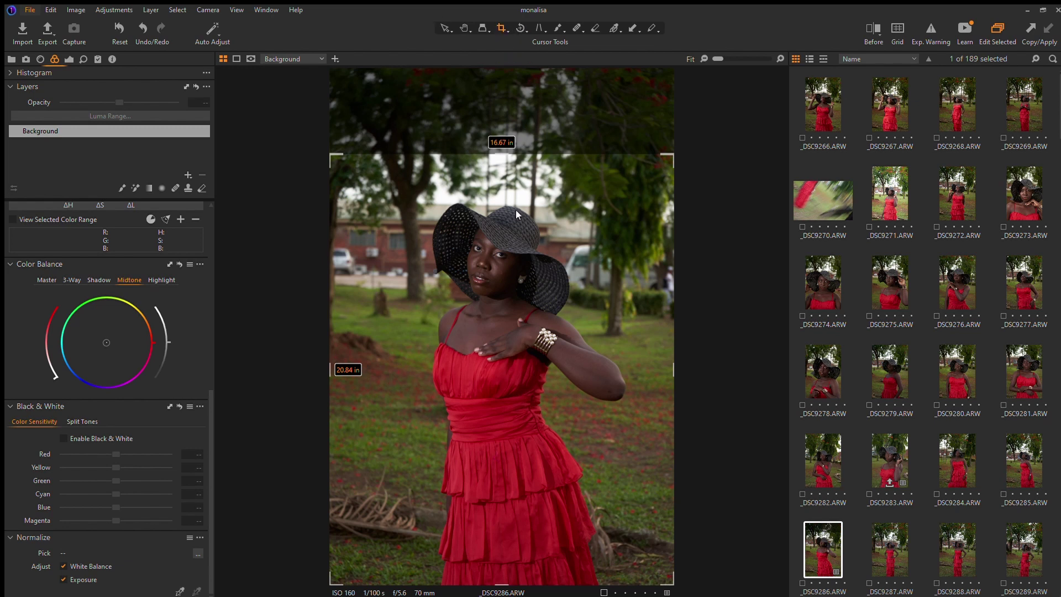
pyautogui.click(484, 306)
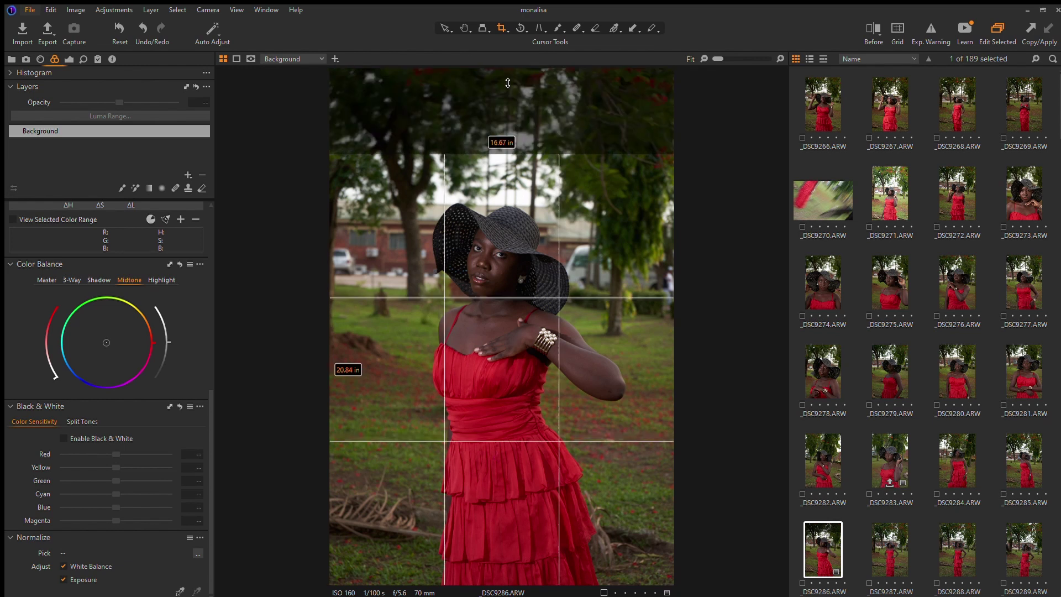
pyautogui.moveTo(484, 306); pyautogui.dragTo(501, 265)
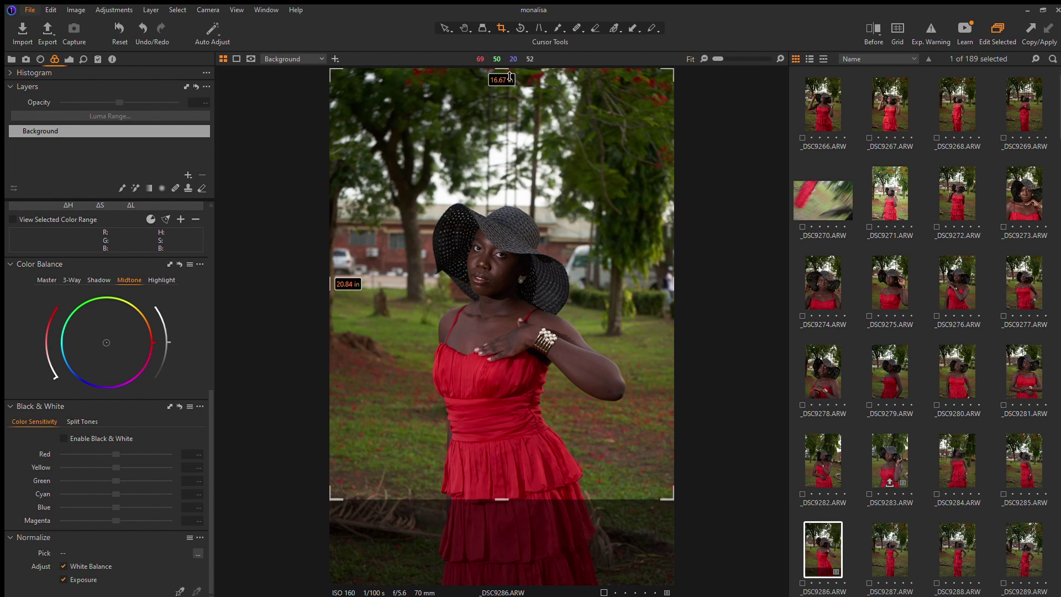
pyautogui.moveTo(503, 76); pyautogui.dragTo(504, 131)
pyautogui.moveTo(503, 266); pyautogui.dragTo(498, 277)
pyautogui.moveTo(647, 320); pyautogui.dragTo(681, 339)
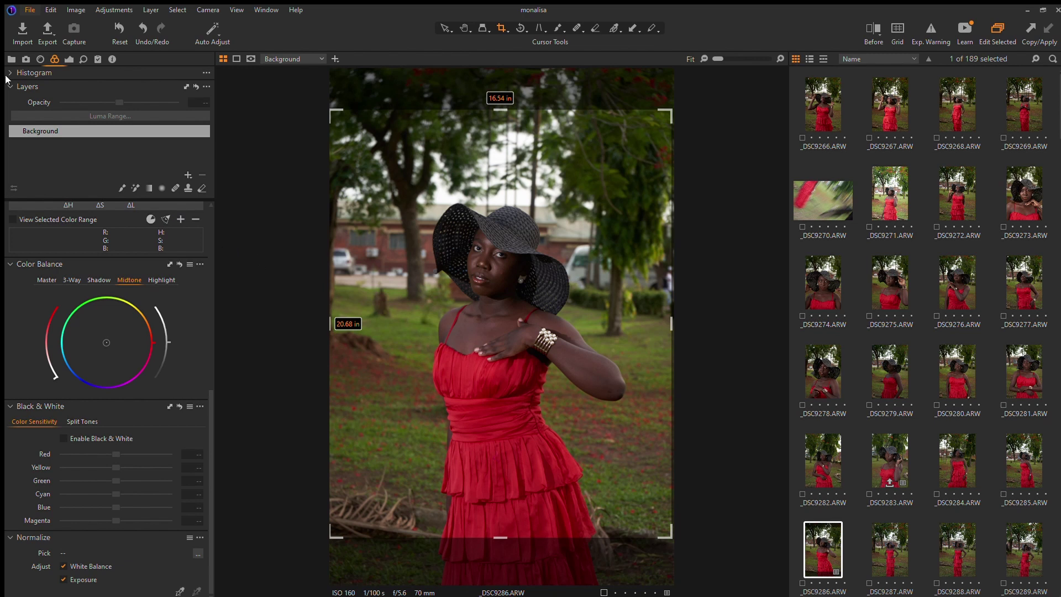
# Step: Test a warmer white balance of 8387 K, reset it, and sample the white of the woman's eye instead
pyautogui.click(69, 59)
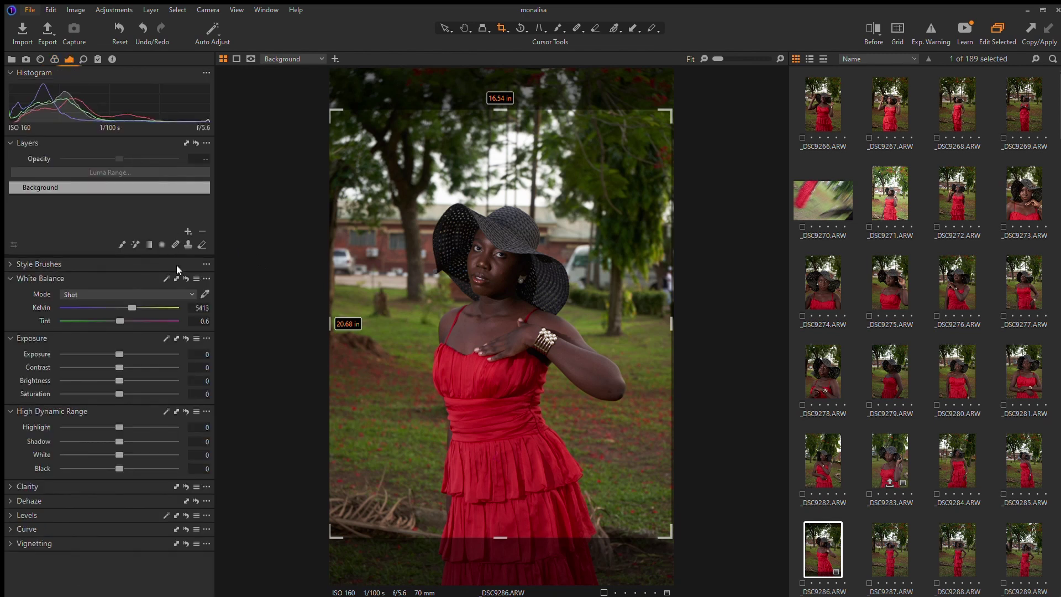
pyautogui.click(203, 293)
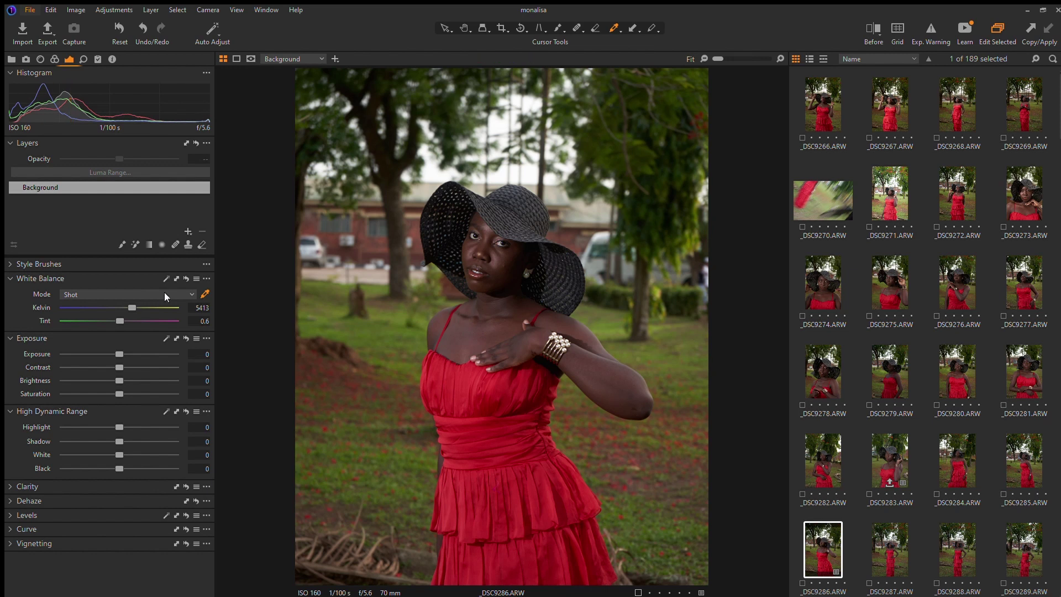
pyautogui.moveTo(127, 301); pyautogui.dragTo(159, 305)
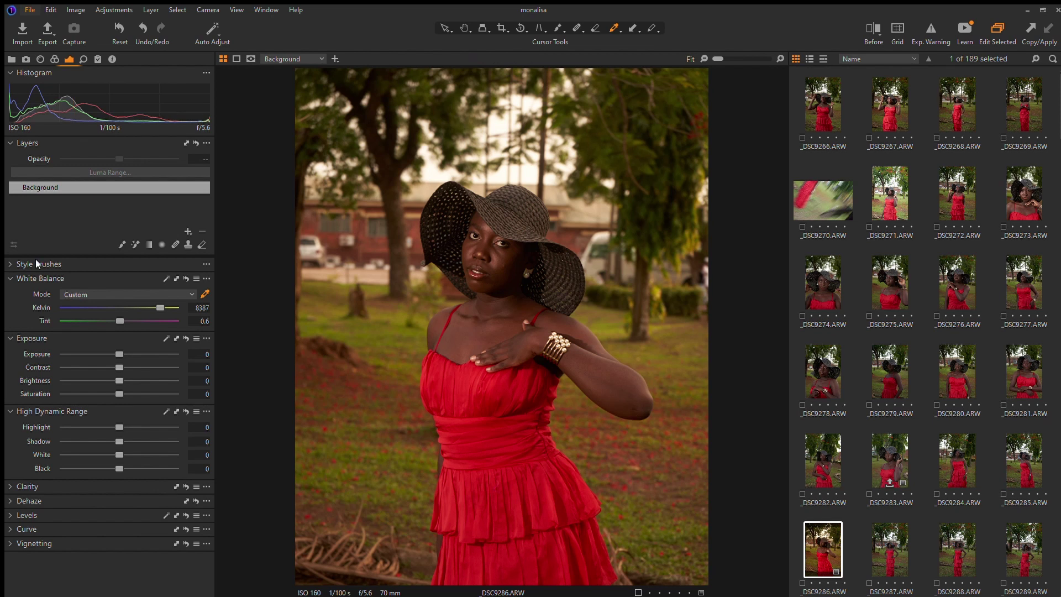
pyautogui.doubleClick(158, 305)
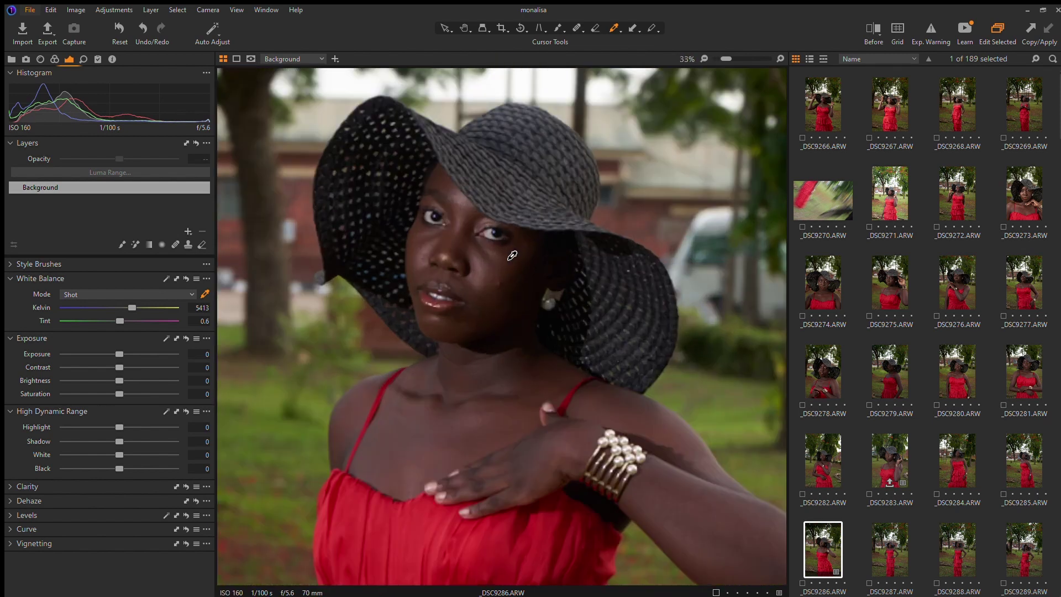
pyautogui.scroll(5, 532, 239)
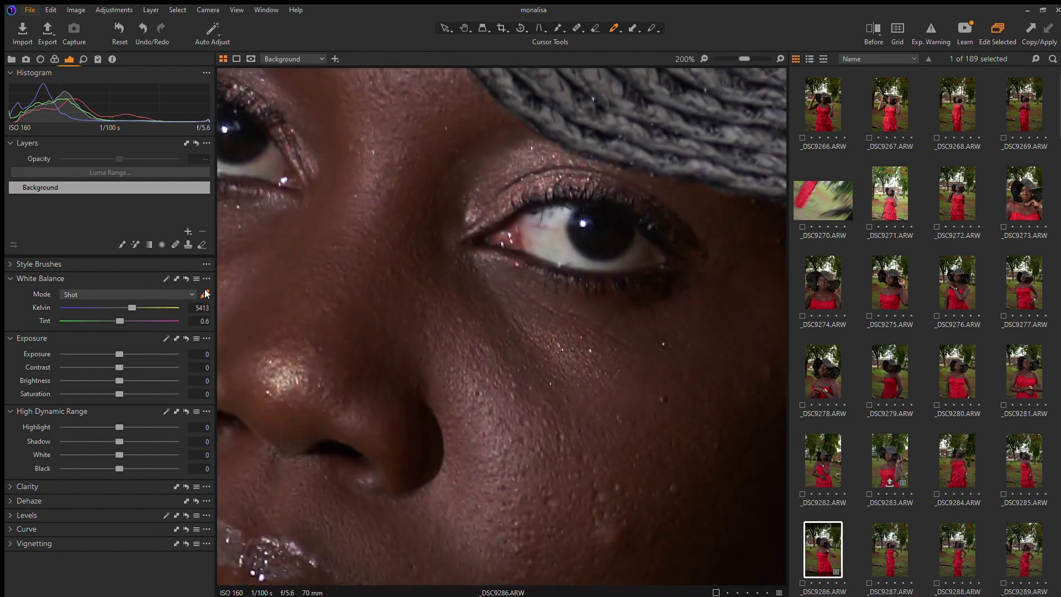
pyautogui.scroll(1, 564, 204)
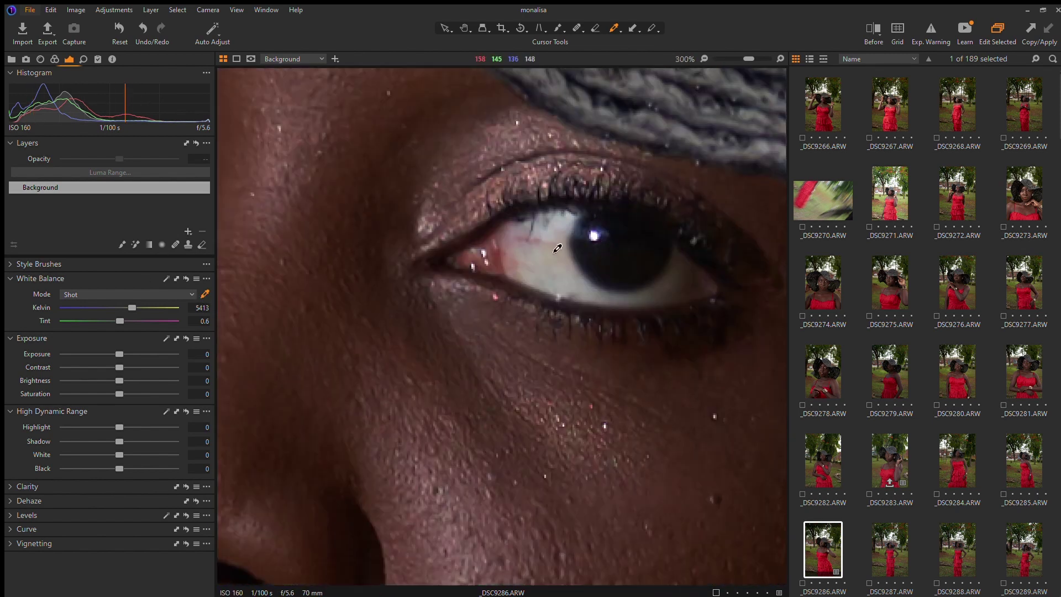
pyautogui.click(552, 241)
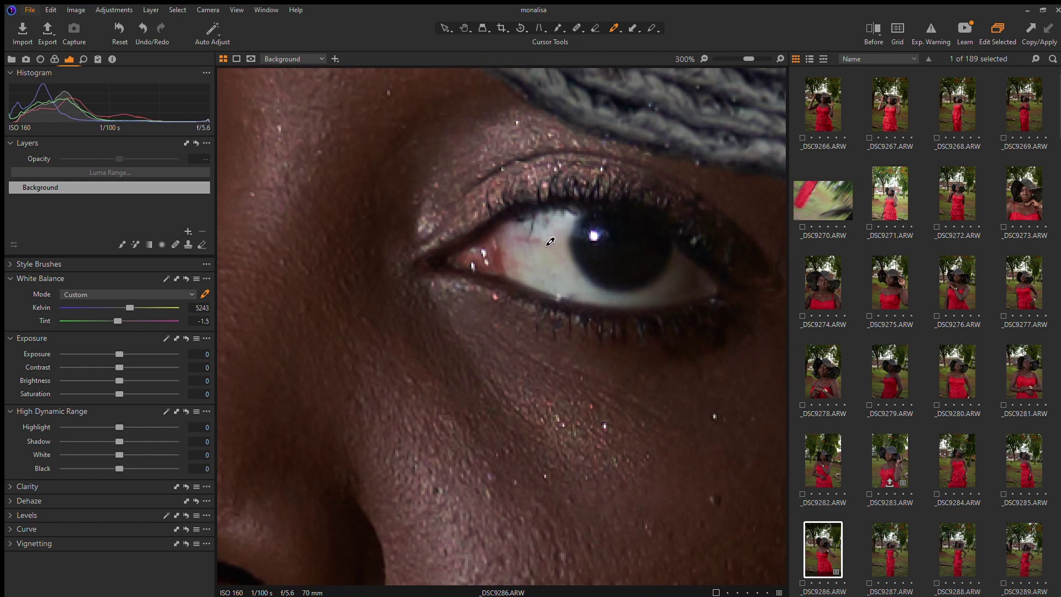
pyautogui.scroll(-4, 520, 228)
pyautogui.scroll(-2, 519, 228)
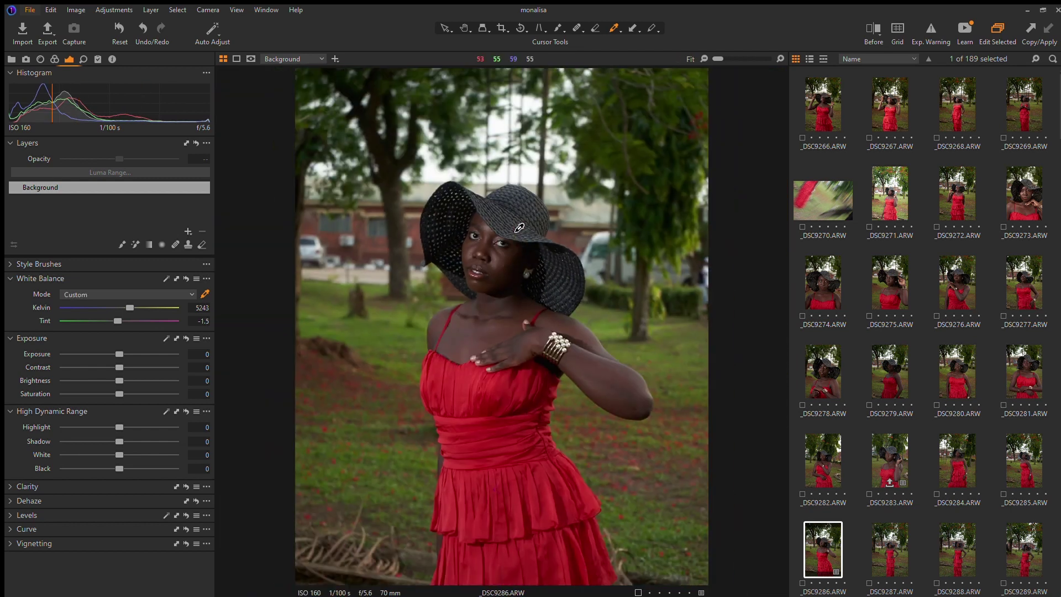
# Step: Compare the whole portrait before and after the white balance correction, and close the comparison
pyautogui.click(880, 37)
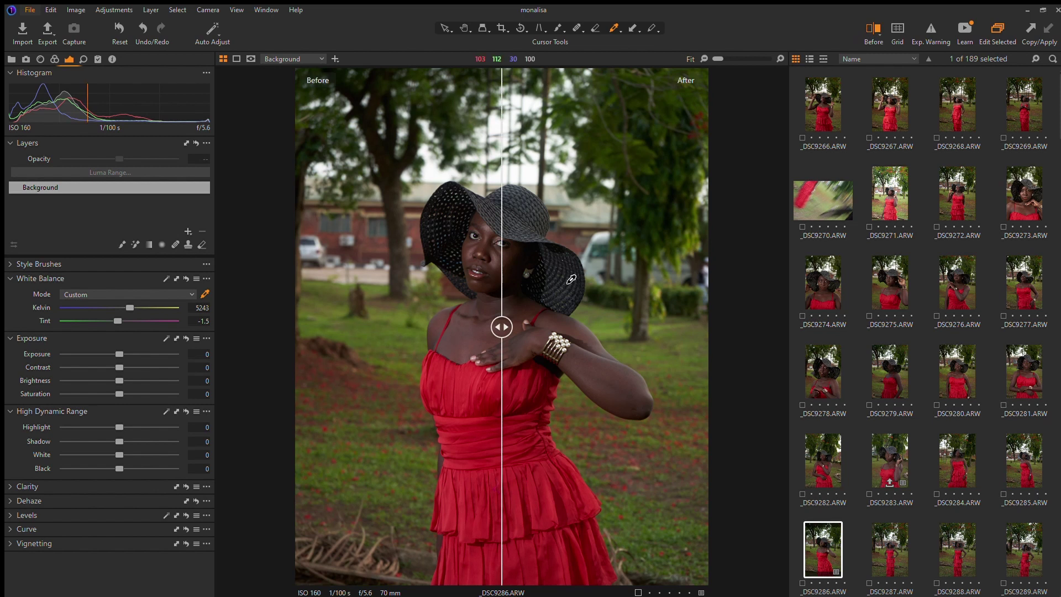
pyautogui.moveTo(502, 326); pyautogui.dragTo(298, 319)
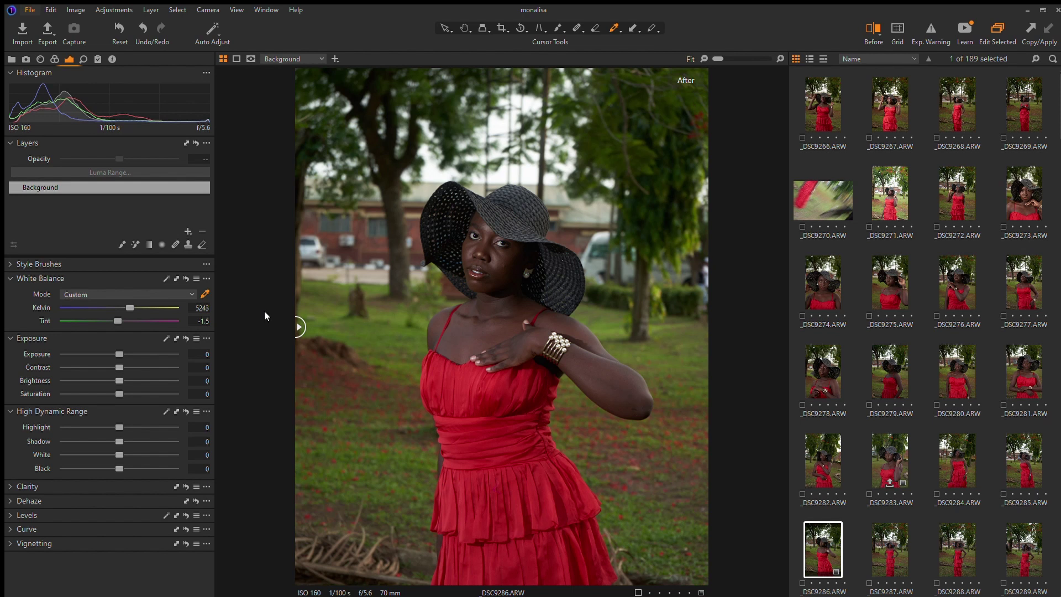
pyautogui.moveTo(298, 326); pyautogui.dragTo(255, 328)
pyautogui.click(872, 27)
# Step: Fine-tune the white balance to 4857 K with tint 1, and raise the brightness to 19
pyautogui.moveTo(126, 303); pyautogui.dragTo(121, 303)
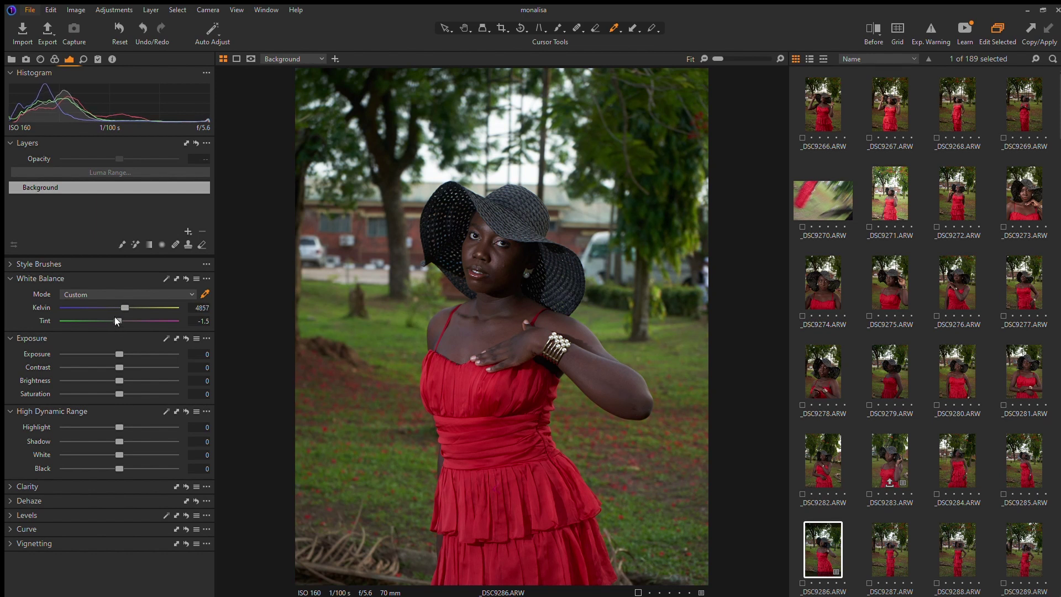
pyautogui.moveTo(116, 318); pyautogui.dragTo(117, 318)
pyautogui.moveTo(113, 350); pyautogui.dragTo(138, 373)
pyautogui.doubleClick(123, 376)
pyautogui.doubleClick(127, 349)
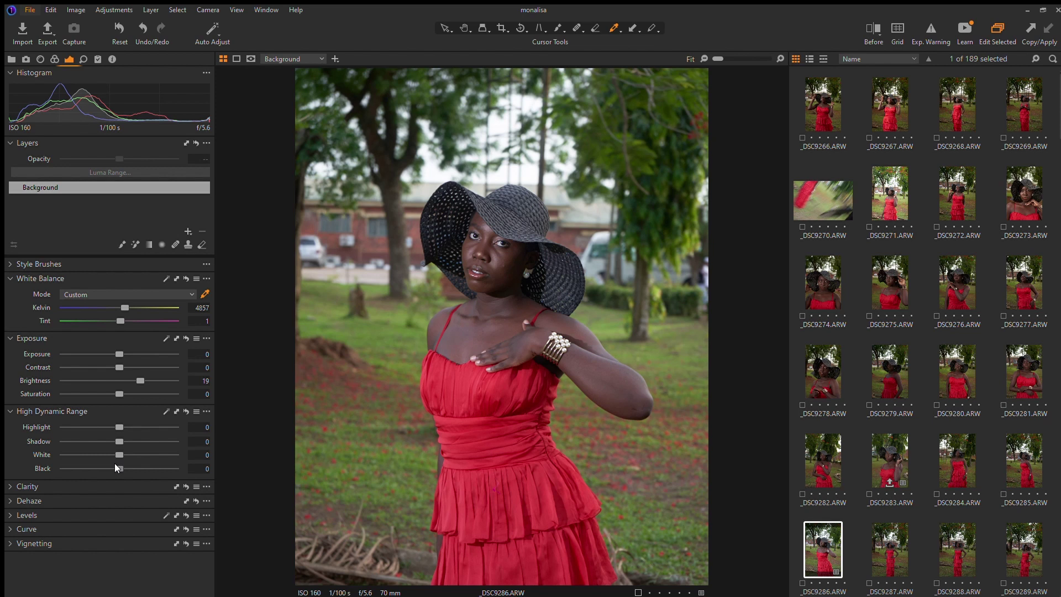
# Step: Adjust the high dynamic range with black -27, shadow -3, white -86 and highlight -69
pyautogui.moveTo(115, 463); pyautogui.dragTo(102, 466)
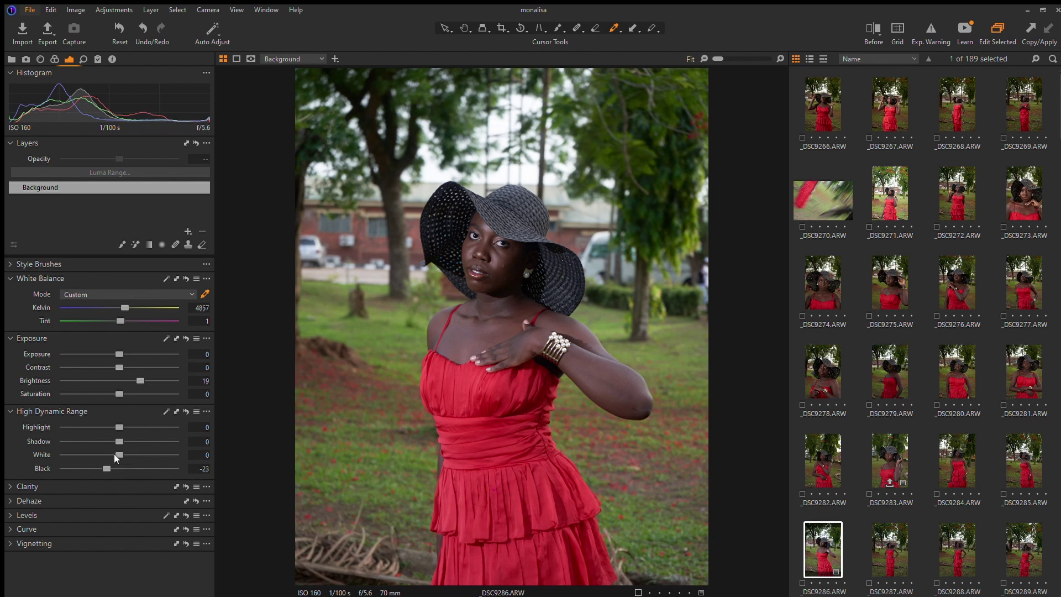
pyautogui.moveTo(102, 467); pyautogui.dragTo(100, 467)
pyautogui.moveTo(118, 441); pyautogui.dragTo(116, 440)
pyautogui.moveTo(114, 453); pyautogui.dragTo(66, 461)
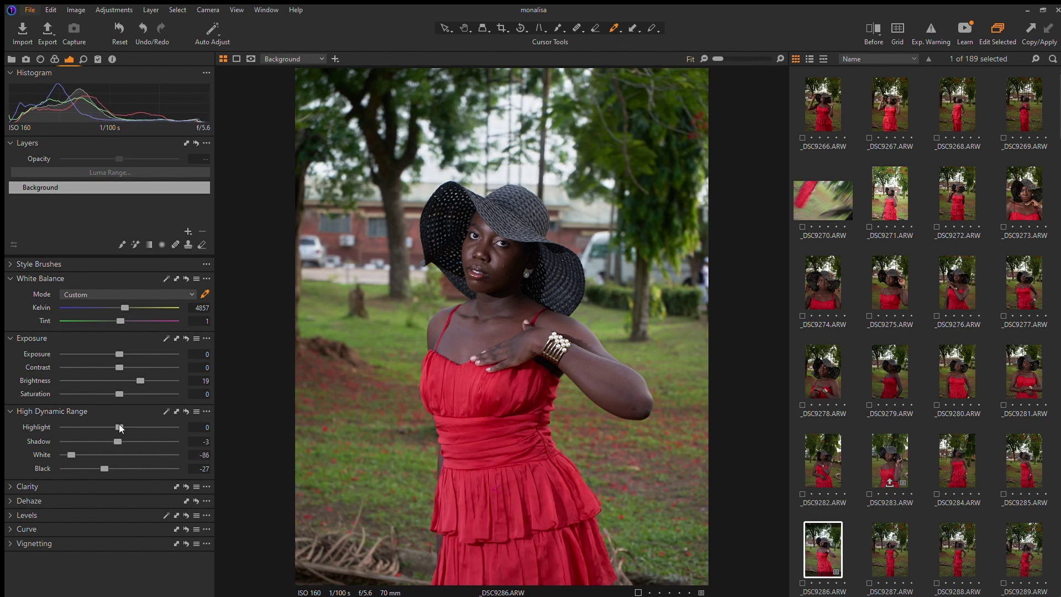
pyautogui.moveTo(114, 422); pyautogui.dragTo(76, 434)
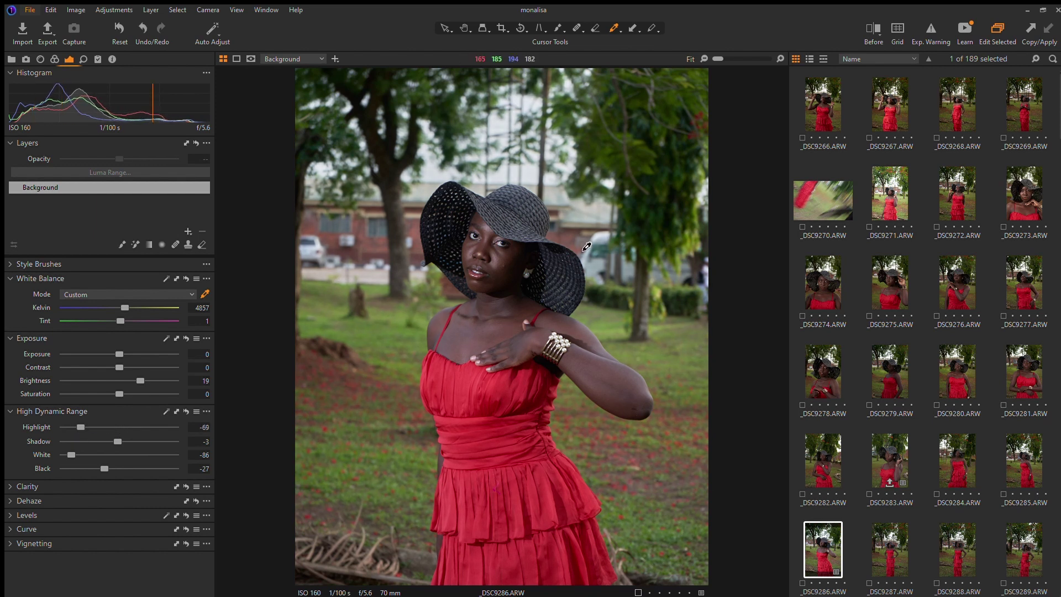
# Step: Show the full edited side of the before/after comparison, and set saturation to 15 and contrast to -9
pyautogui.click(873, 29)
pyautogui.moveTo(502, 327); pyautogui.dragTo(210, 370)
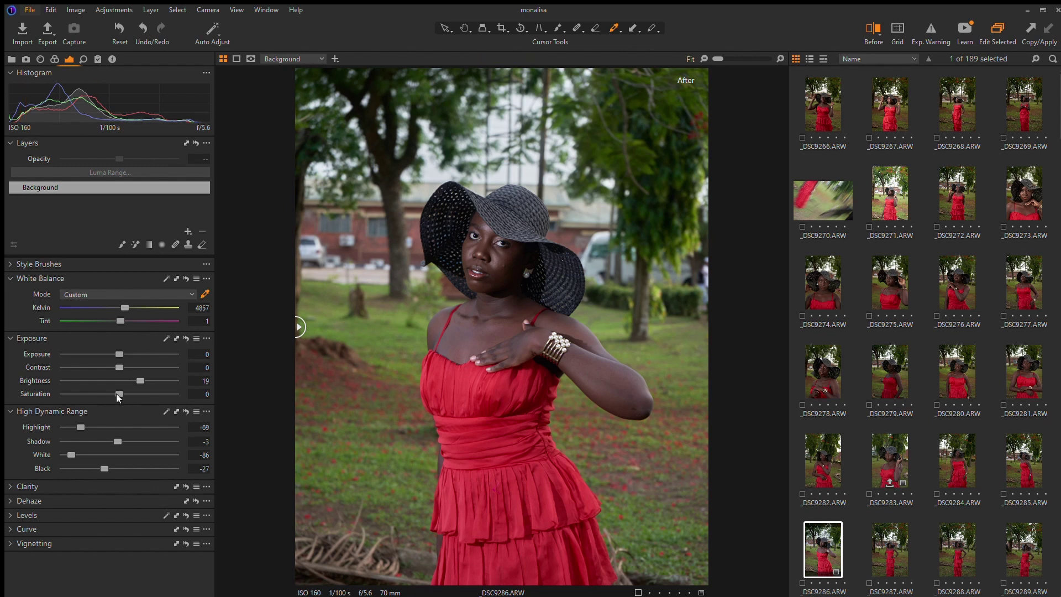
pyautogui.moveTo(113, 391); pyautogui.dragTo(122, 391)
pyautogui.moveTo(114, 363); pyautogui.dragTo(106, 366)
# Step: Test a contrast of 45 while viewing the face closely, and settle on a contrast of -36
pyautogui.scroll(3, 492, 247)
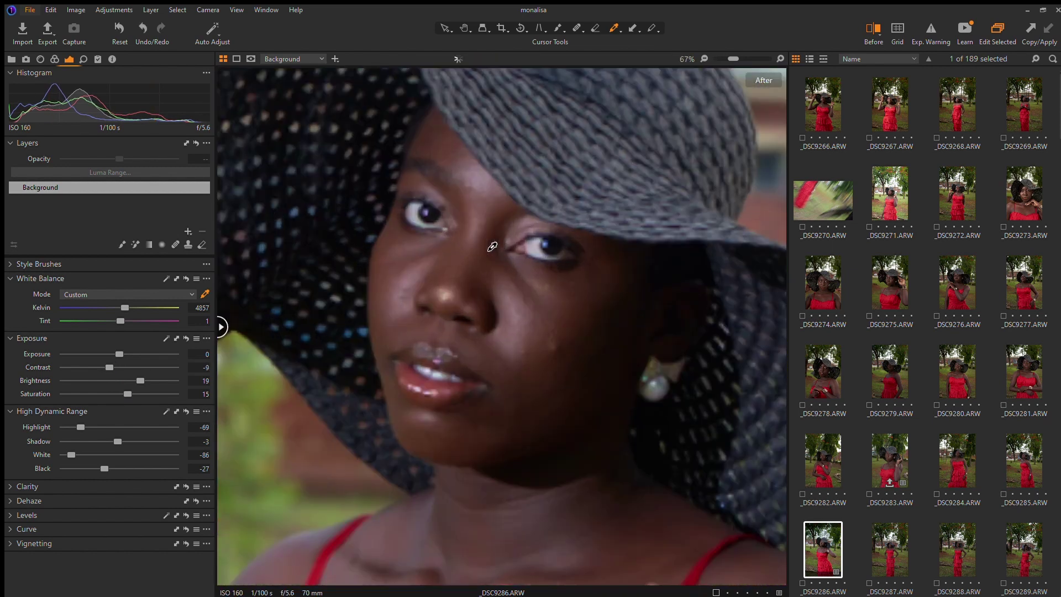
pyautogui.scroll(1, 491, 246)
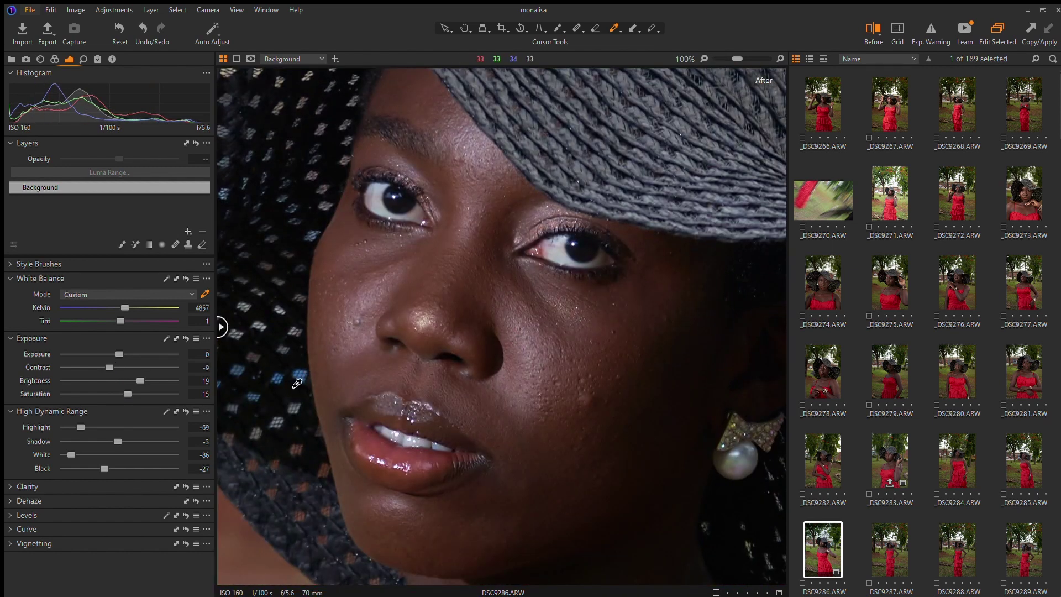
pyautogui.moveTo(105, 364); pyautogui.dragTo(164, 364)
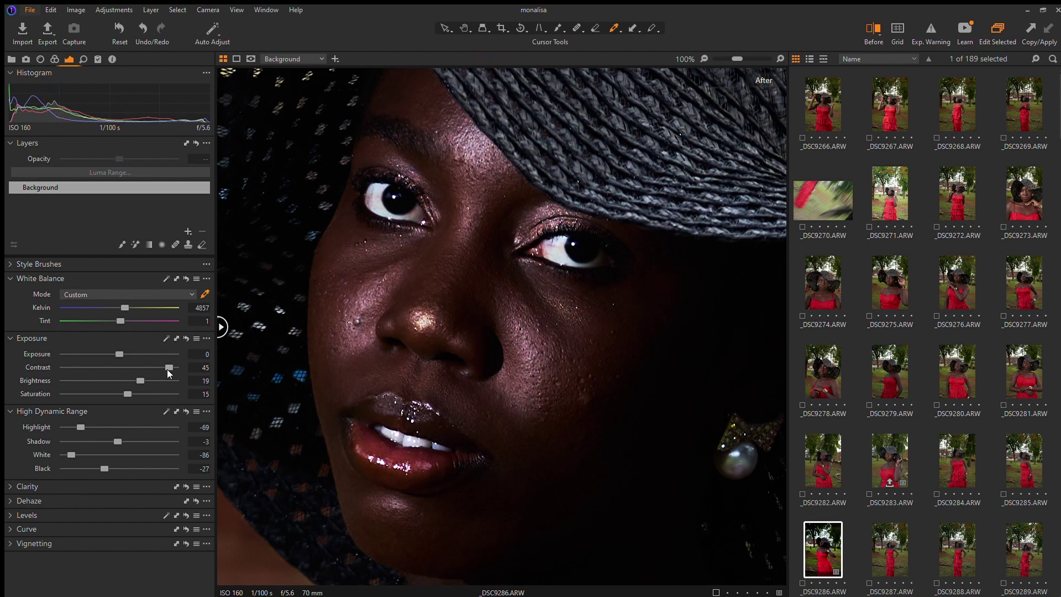
pyautogui.moveTo(167, 368); pyautogui.dragTo(72, 367)
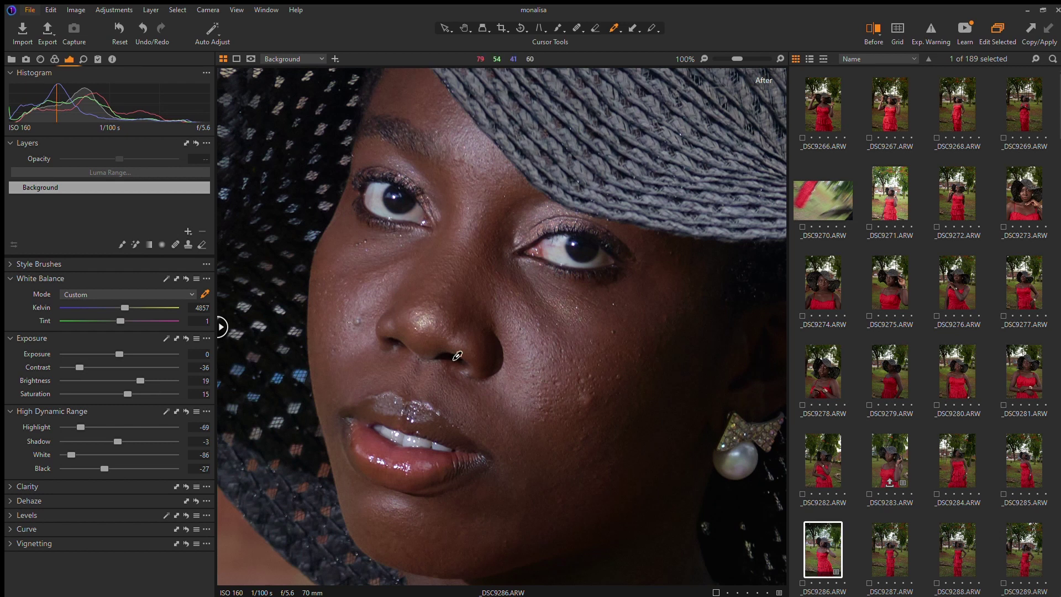
pyautogui.hotkey('ctrl', '0')
pyautogui.scroll(2, 485, 243)
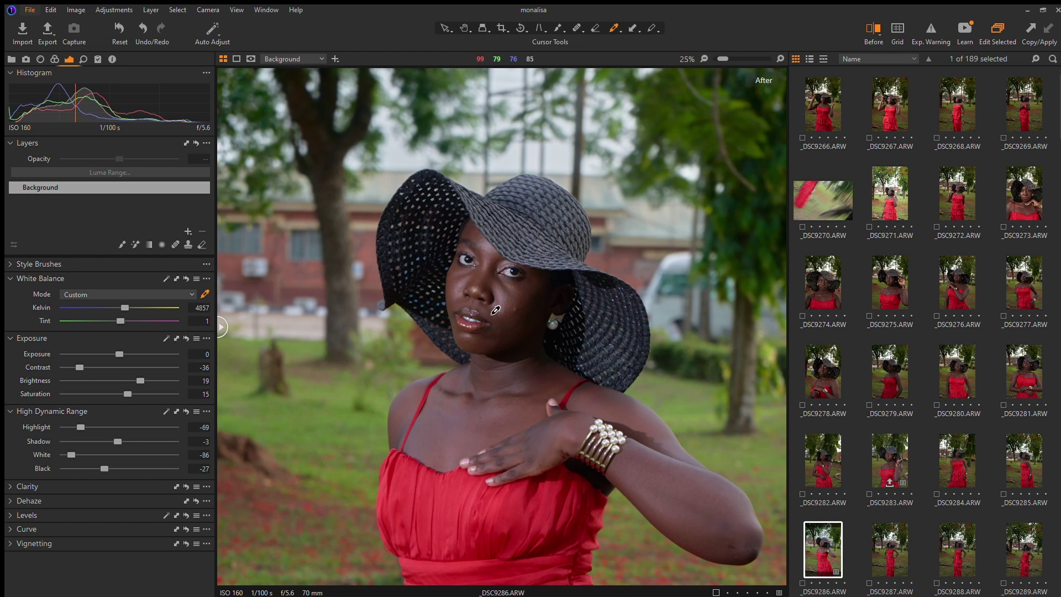
pyautogui.scroll(1, 461, 283)
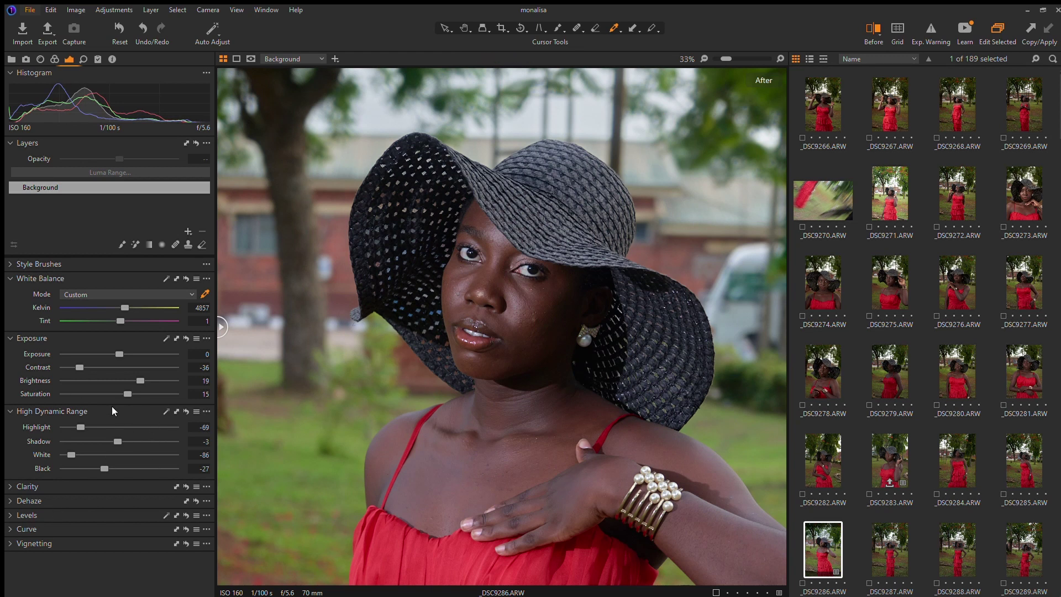
pyautogui.scroll(-1, 477, 264)
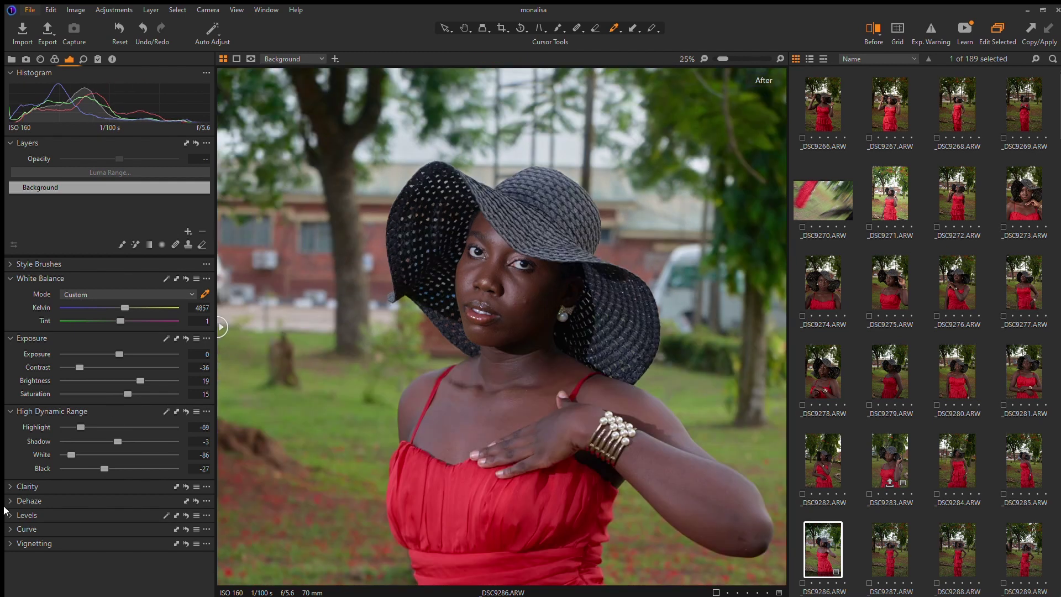
pyautogui.click(10, 486)
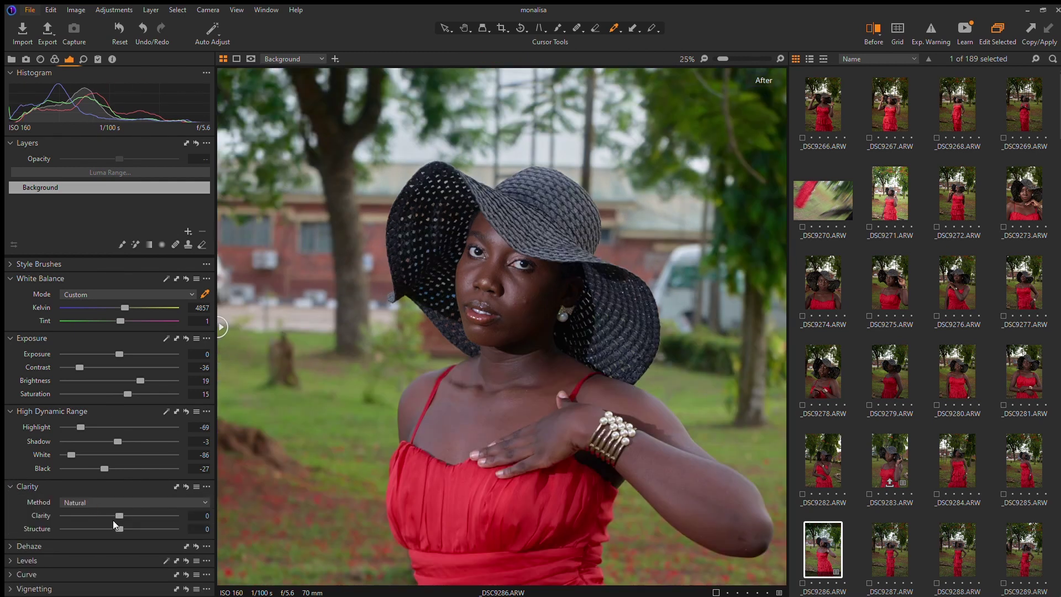
pyautogui.click(10, 487)
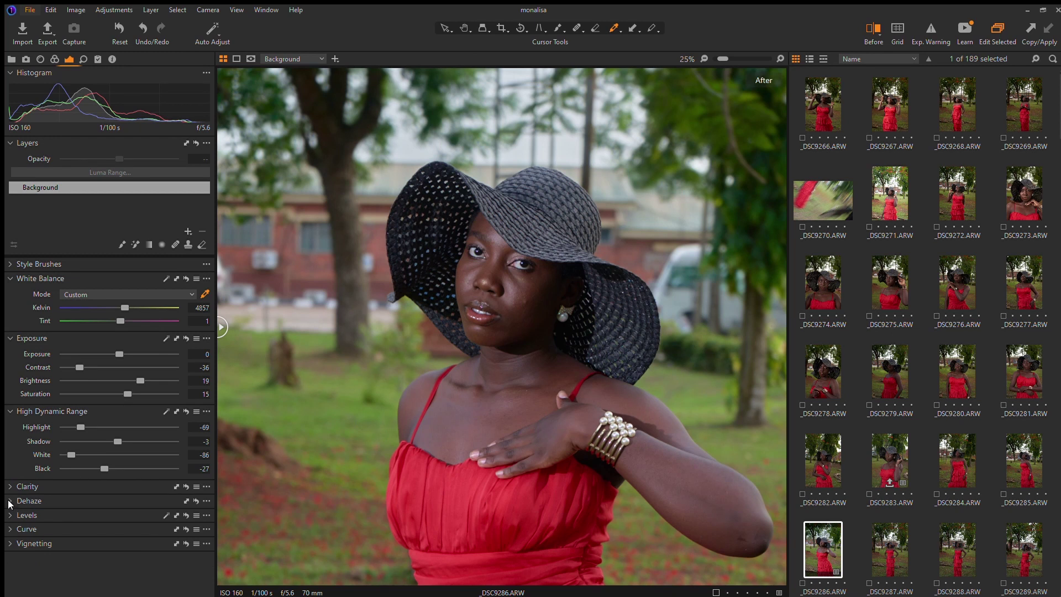
# Step: Try a dehaze amount of 22 on the portrait, and reset the amount to 0
pyautogui.click(9, 501)
pyautogui.moveTo(118, 516); pyautogui.dragTo(129, 516)
pyautogui.scroll(-1, 484, 275)
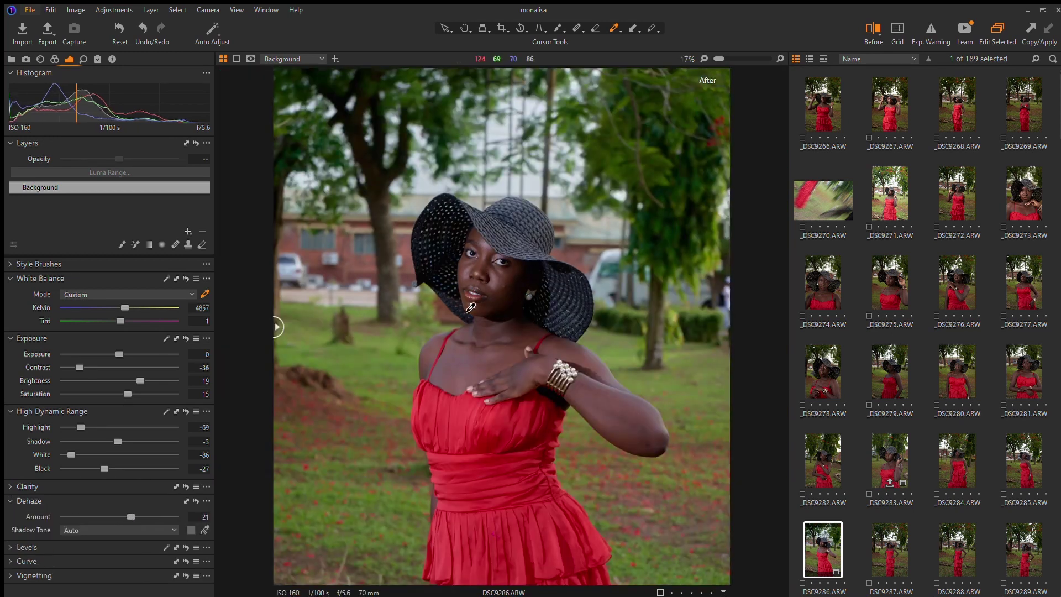
pyautogui.moveTo(124, 512); pyautogui.dragTo(131, 516)
pyautogui.click(51, 59)
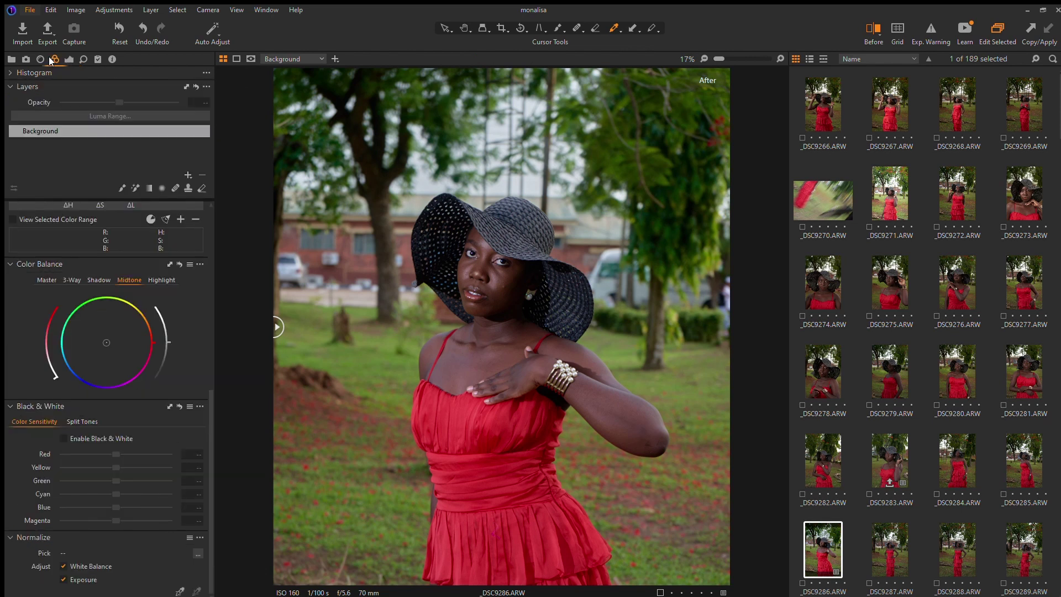
pyautogui.click(69, 59)
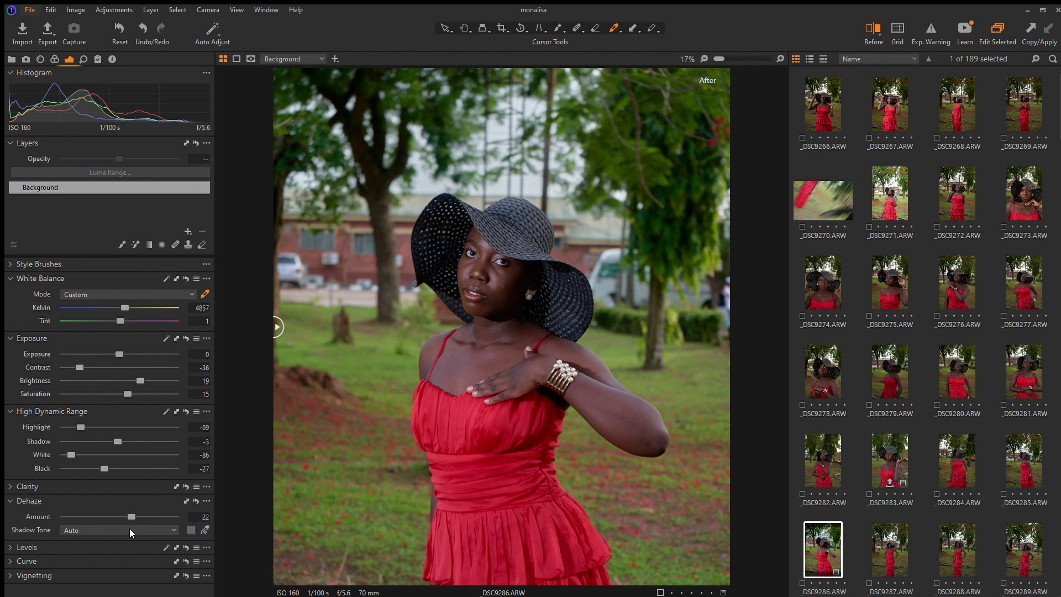
pyautogui.doubleClick(128, 513)
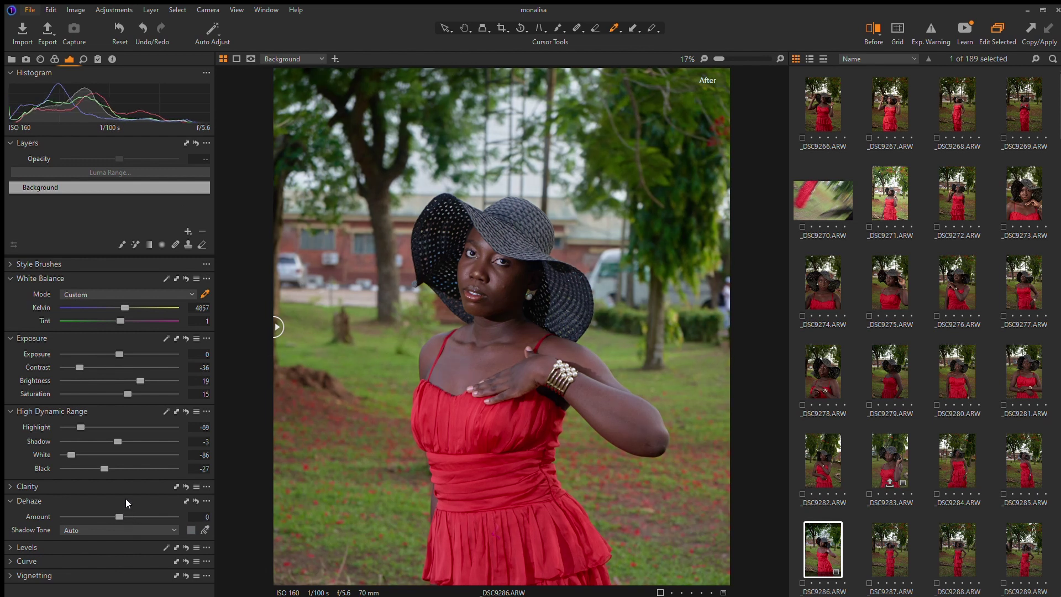
# Step: Set the shadow to -21, reset the black to 0, and set the contrast to -26
pyautogui.moveTo(100, 464); pyautogui.dragTo(104, 440)
pyautogui.doubleClick(95, 466)
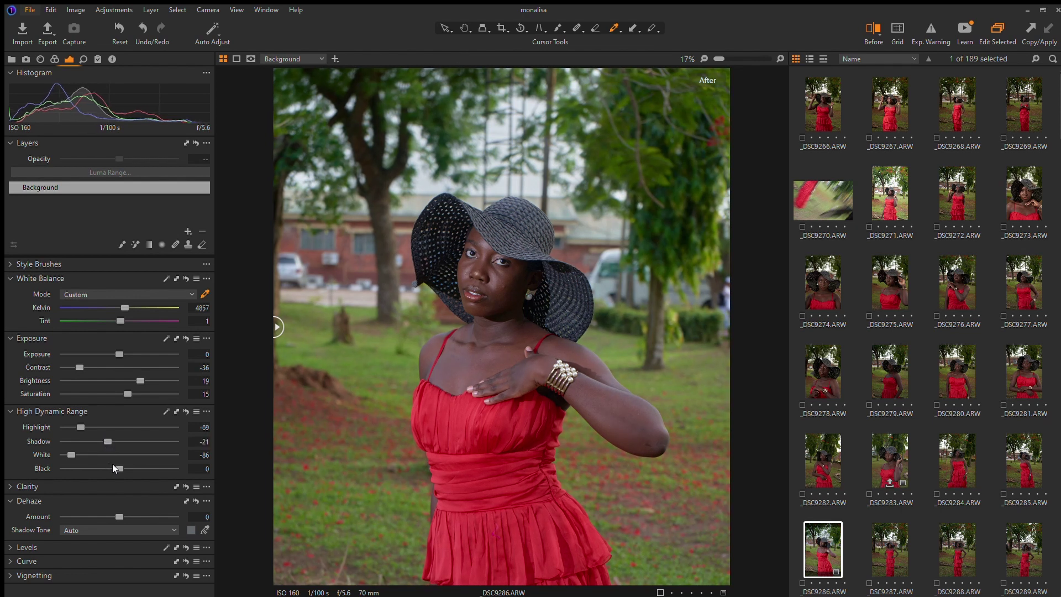
pyautogui.click(87, 364)
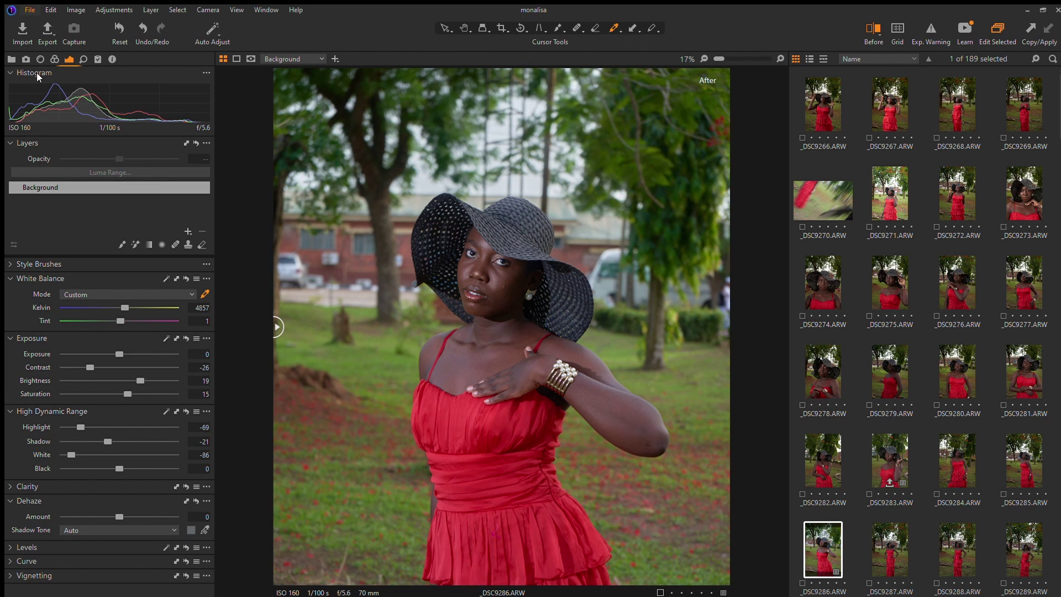
# Step: Fit the whole portrait in view, and try tinting its highlights toward orange with Color Balance
pyautogui.click(53, 60)
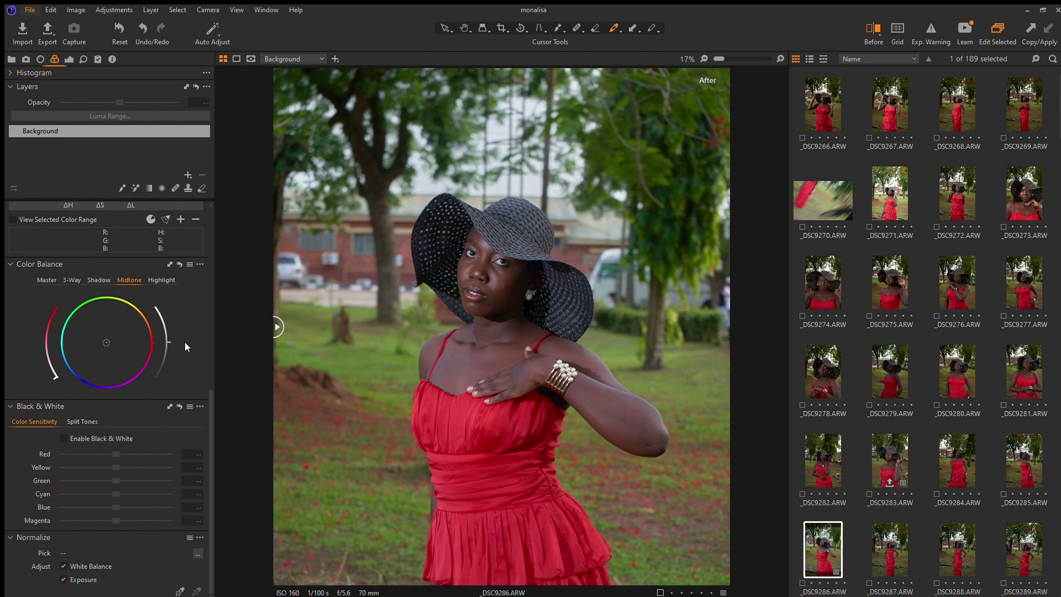
pyautogui.hotkey('ctrl', '0')
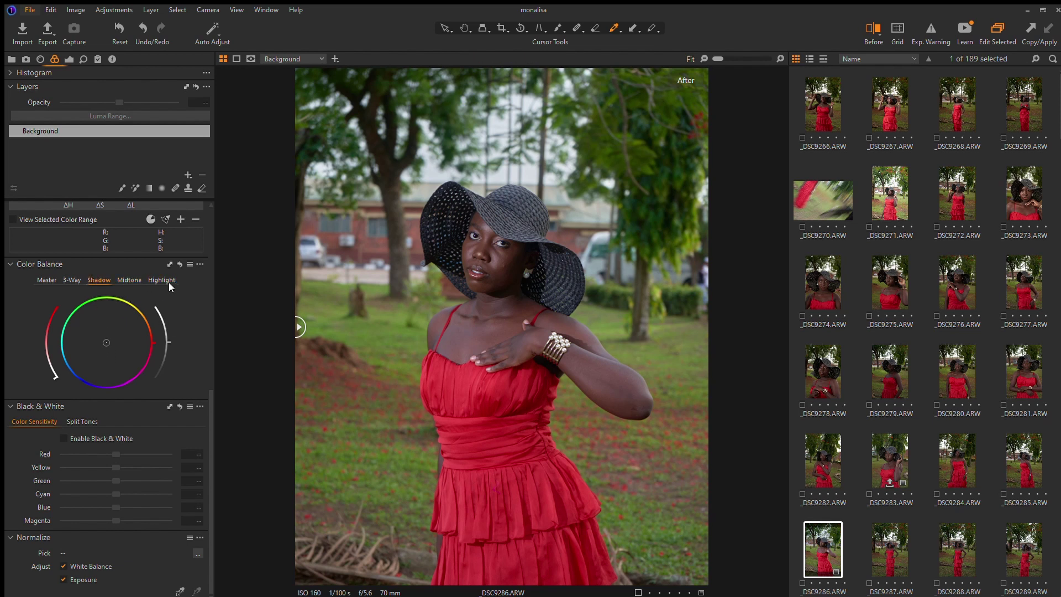
pyautogui.click(95, 279)
pyautogui.click(160, 280)
pyautogui.moveTo(104, 339); pyautogui.dragTo(122, 338)
# Step: Try tinting the shadows toward cyan-blue, and move the highlight tint toward green in Color Balance
pyautogui.click(99, 279)
pyautogui.moveTo(101, 338); pyautogui.dragTo(87, 339)
pyautogui.moveTo(91, 341); pyautogui.dragTo(94, 352)
pyautogui.click(159, 279)
pyautogui.moveTo(122, 334); pyautogui.dragTo(115, 310)
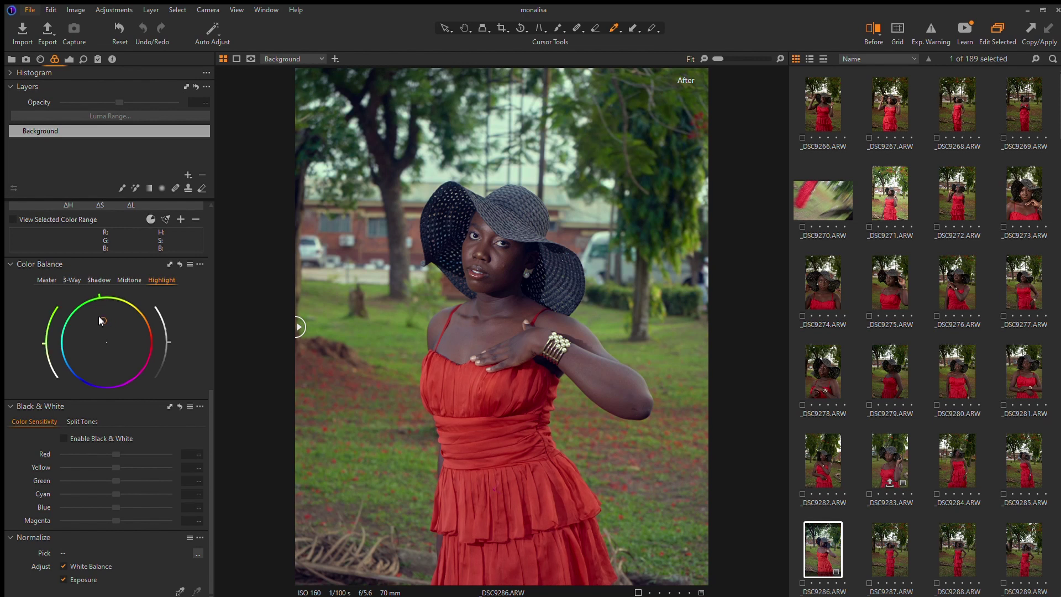
# Step: Reset the shadow and highlight tints of the Color Balance to neutral
pyautogui.click(99, 280)
pyautogui.moveTo(90, 354); pyautogui.dragTo(108, 357)
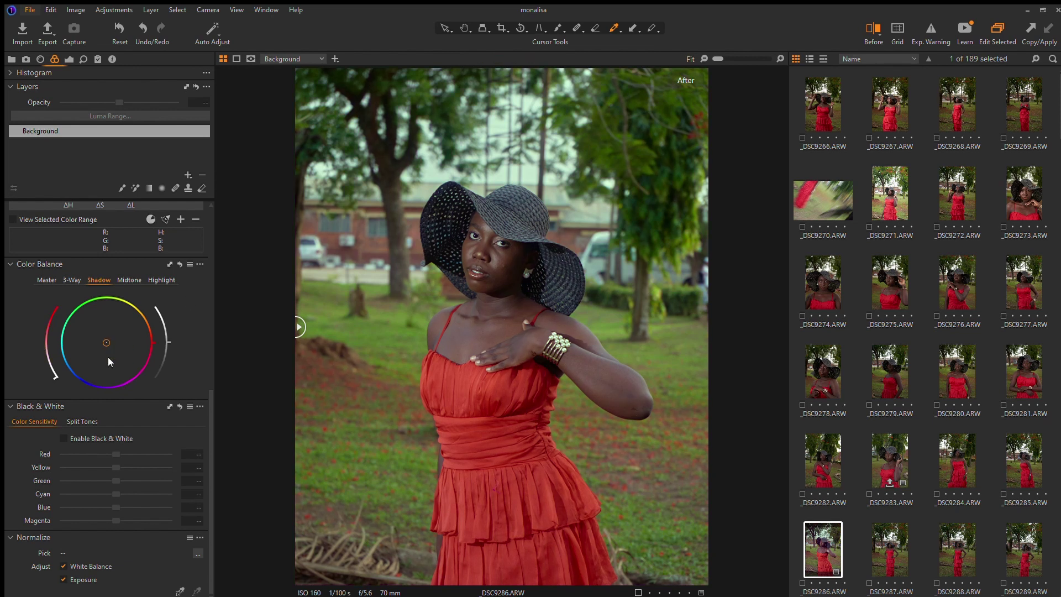
pyautogui.click(161, 279)
pyautogui.doubleClick(95, 321)
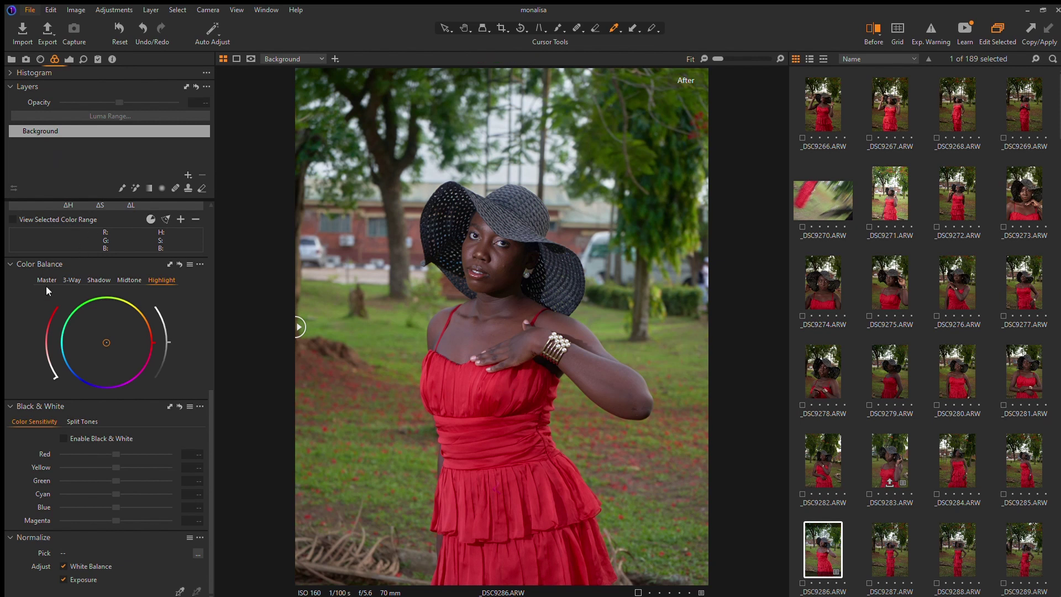
# Step: Sample the skin on the woman's upper chest as the reference color in the Color Editor's Skin Tone mode
pyautogui.scroll(8, 130, 200)
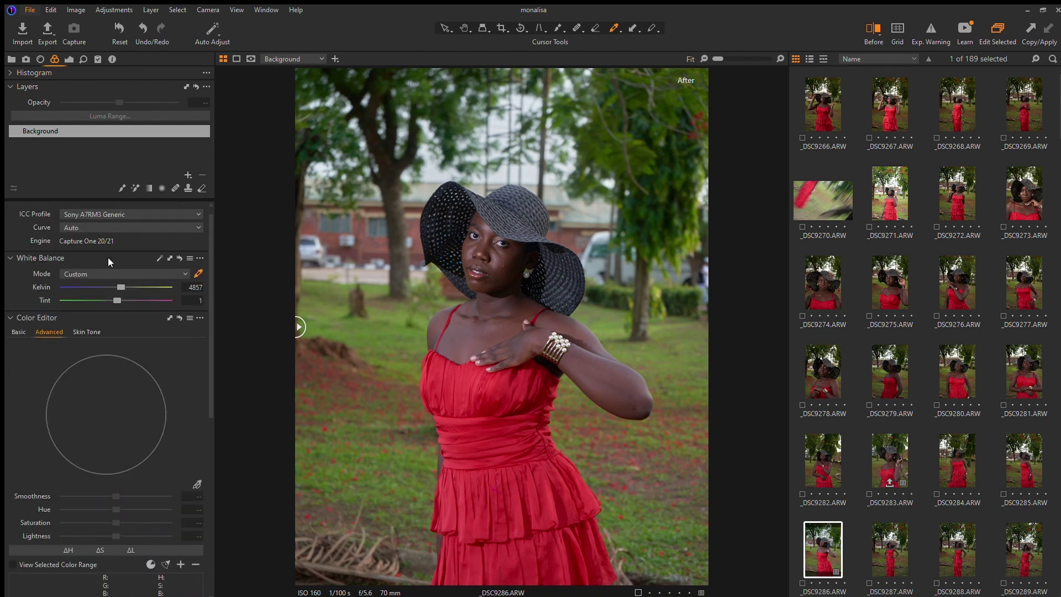
pyautogui.click(89, 342)
pyautogui.click(196, 427)
pyautogui.click(467, 349)
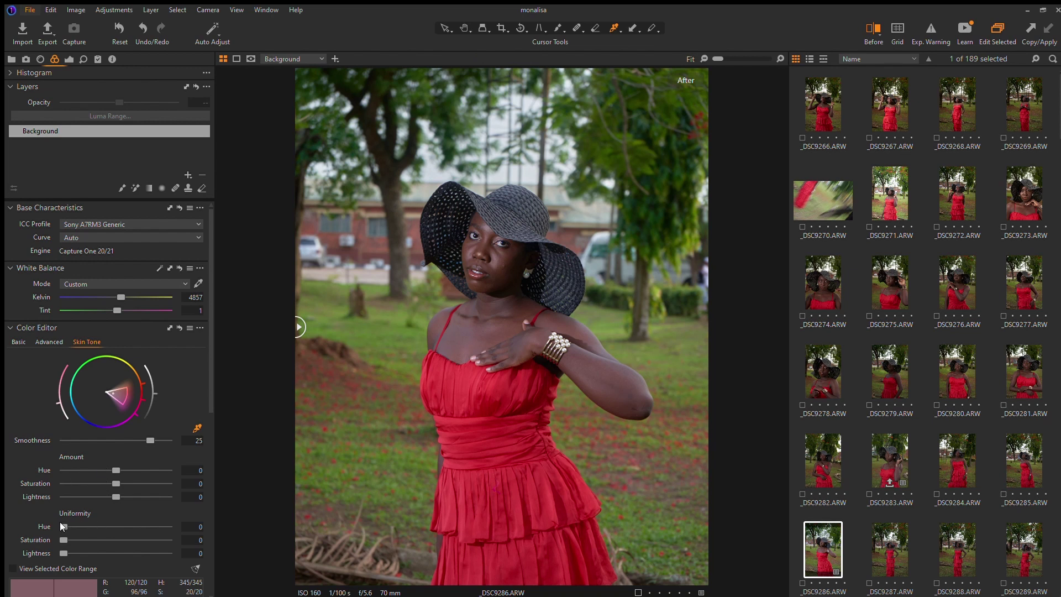
# Step: Try a skin tone saturation uniformity of 100, and reset it to 0
pyautogui.moveTo(60, 535); pyautogui.dragTo(212, 558)
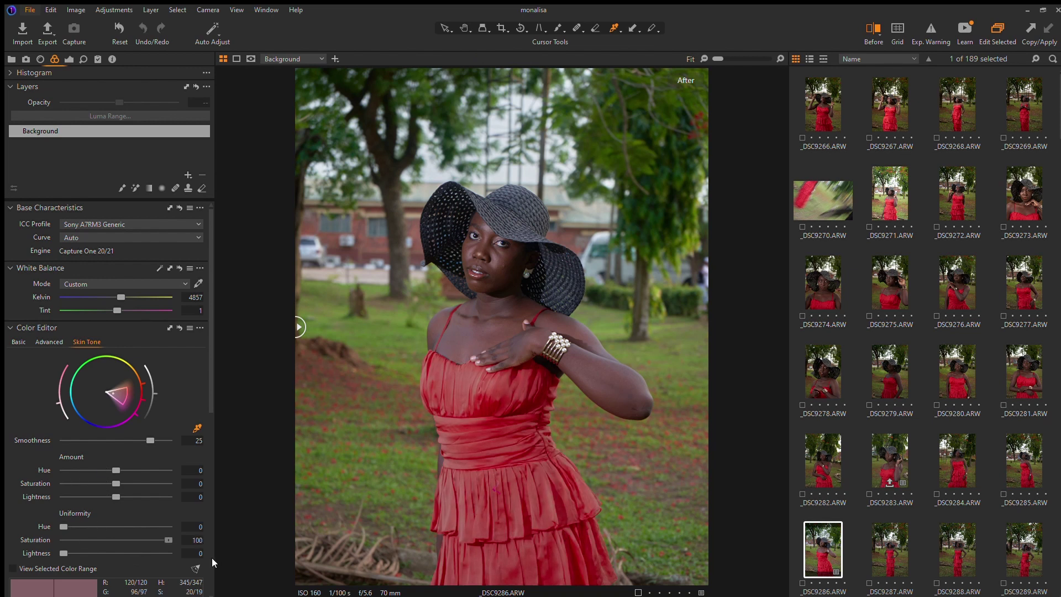
pyautogui.doubleClick(160, 532)
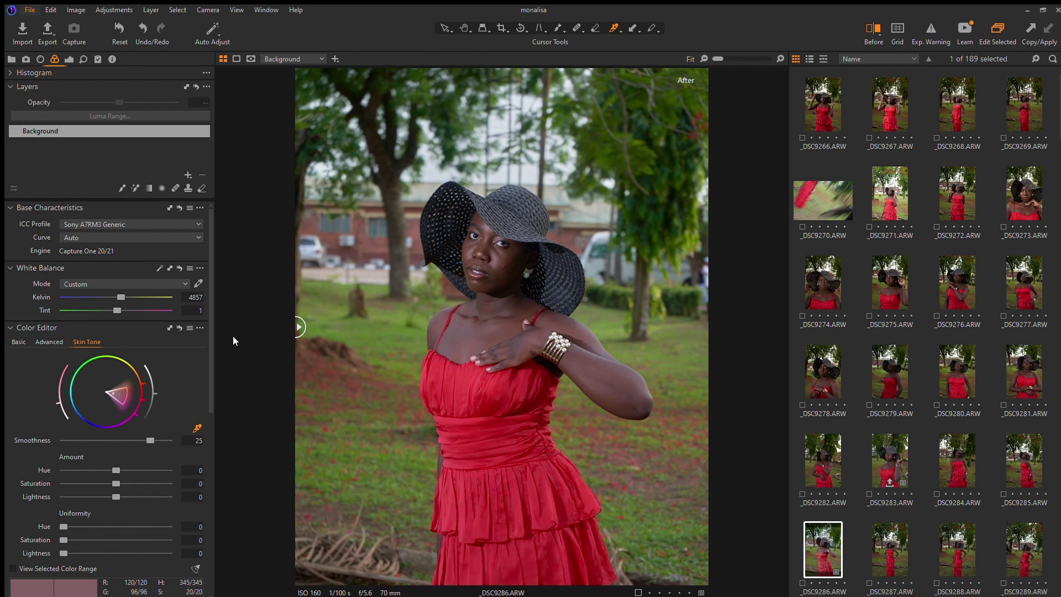